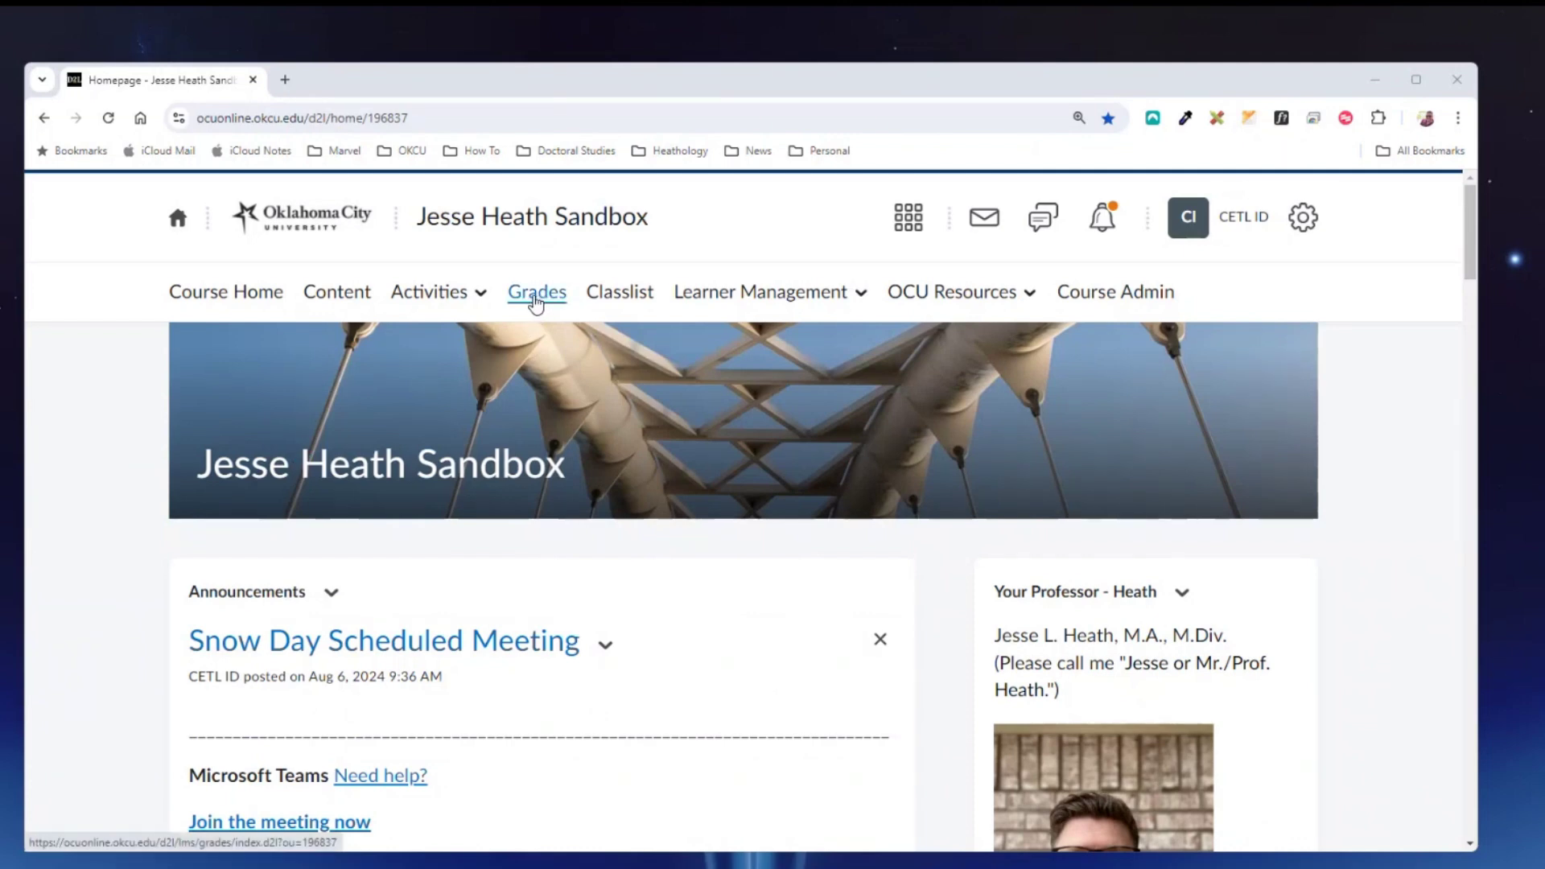
Open the course gradebook and scroll through the Manage Grades list of grade items and category weights
click(536, 299)
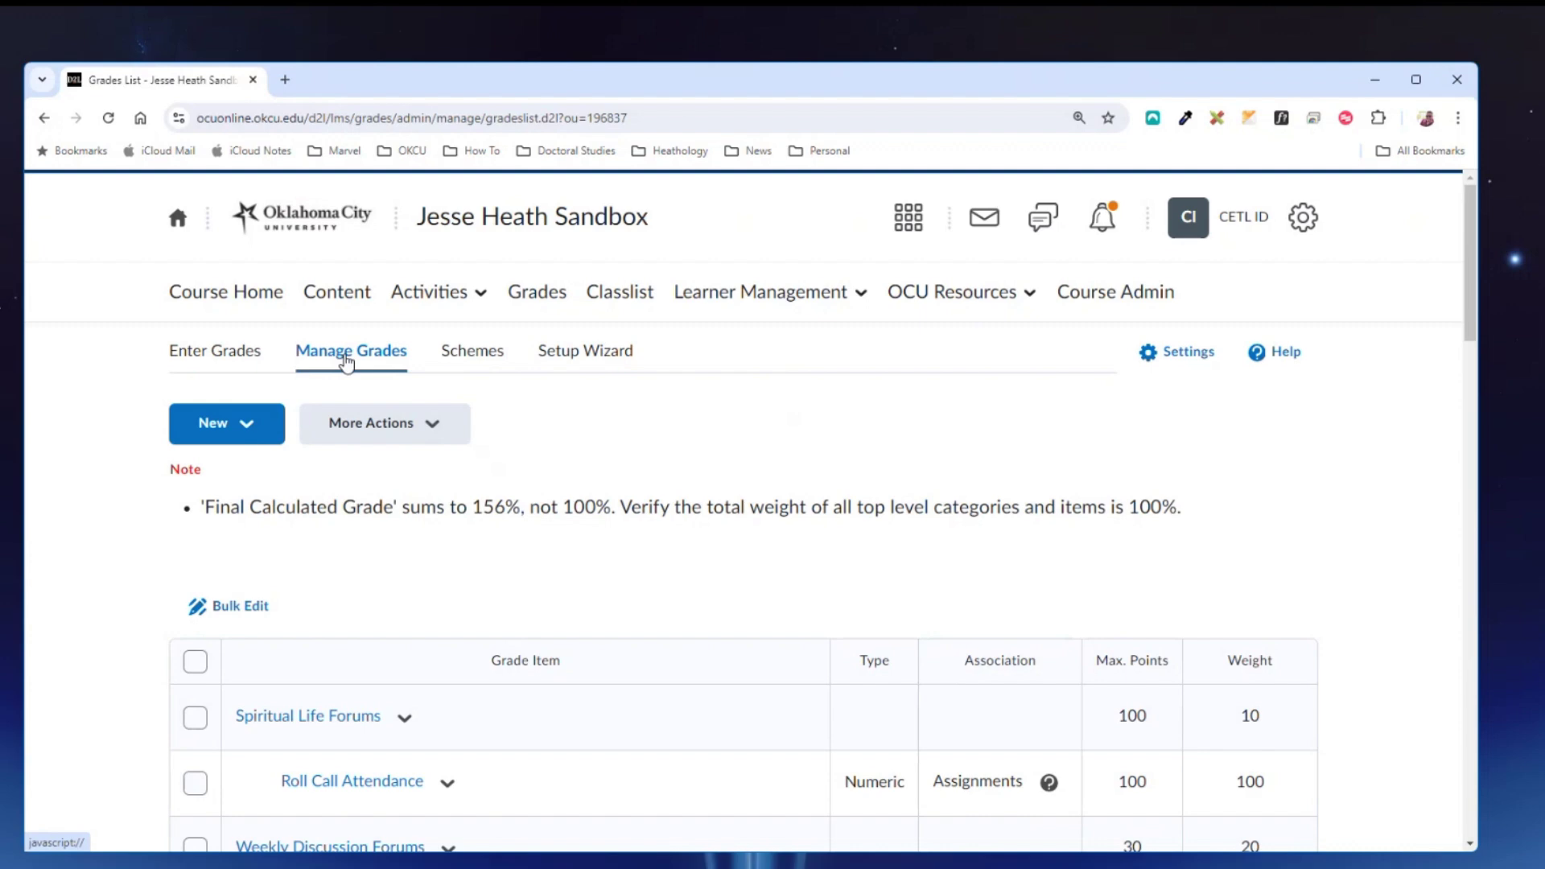
scroll(103, 529, down, 3)
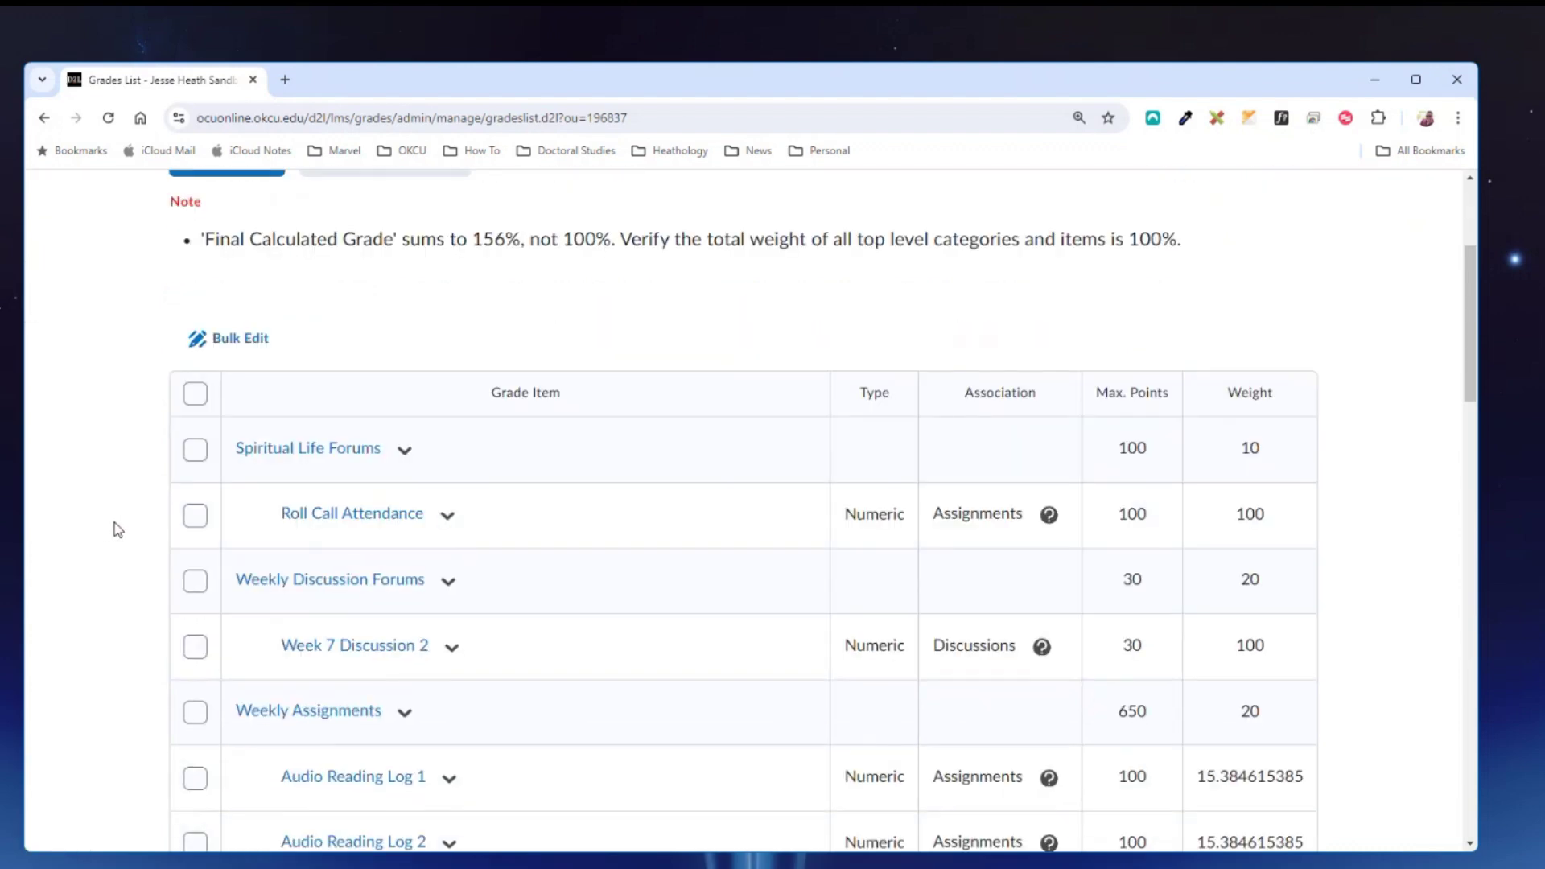
scroll(119, 528, down, 6)
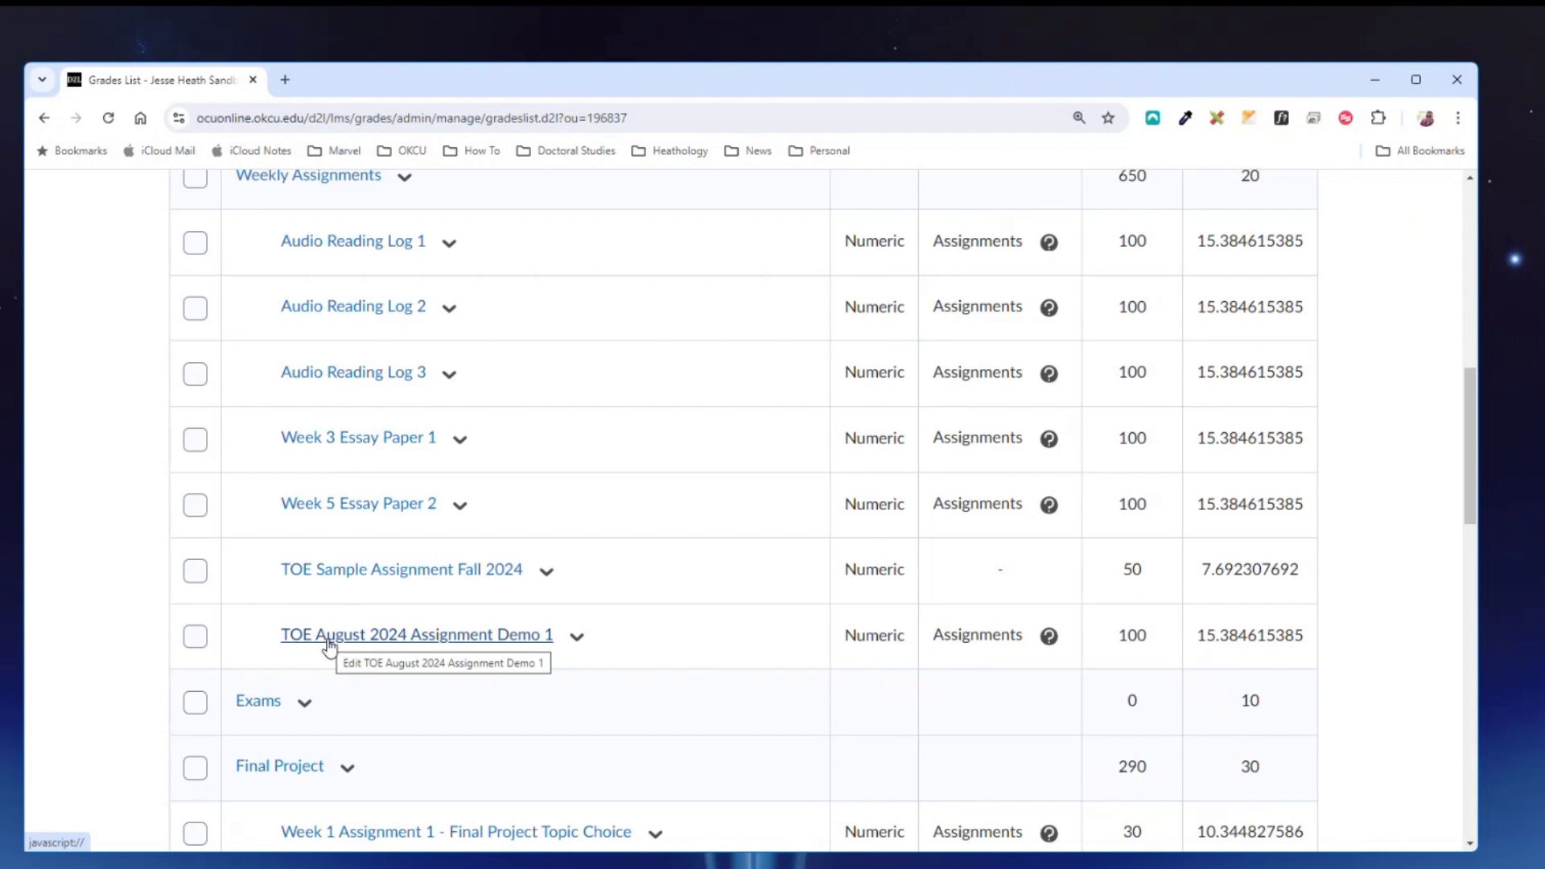
scroll(333, 644, up, 10)
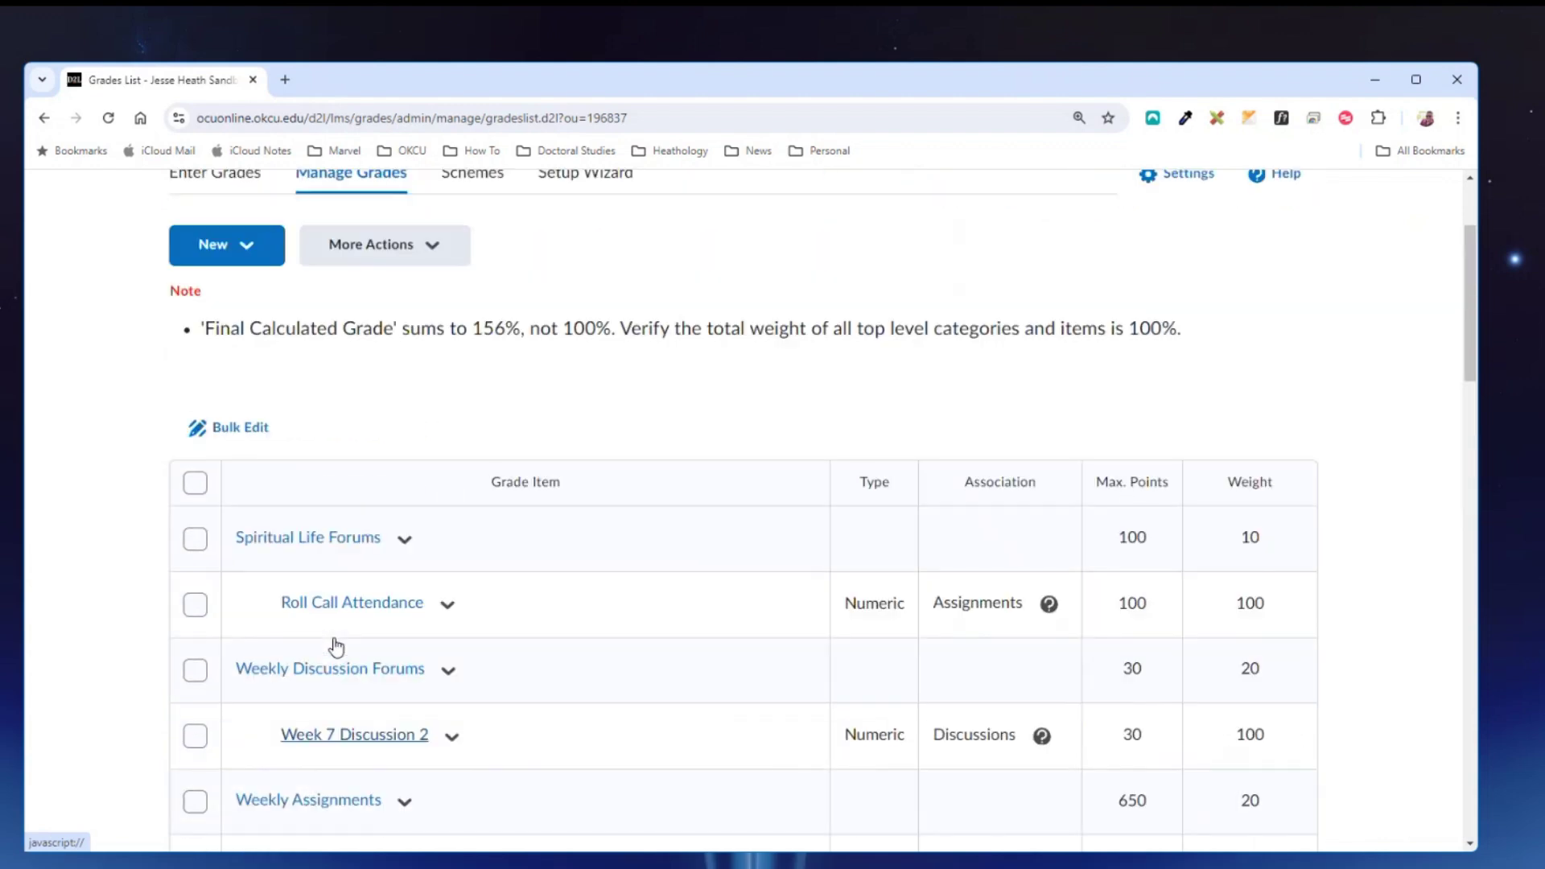
From the Delete page, check which assignment TOE August 2024 Assignment Demo 1 links to, then cancel
click(400, 438)
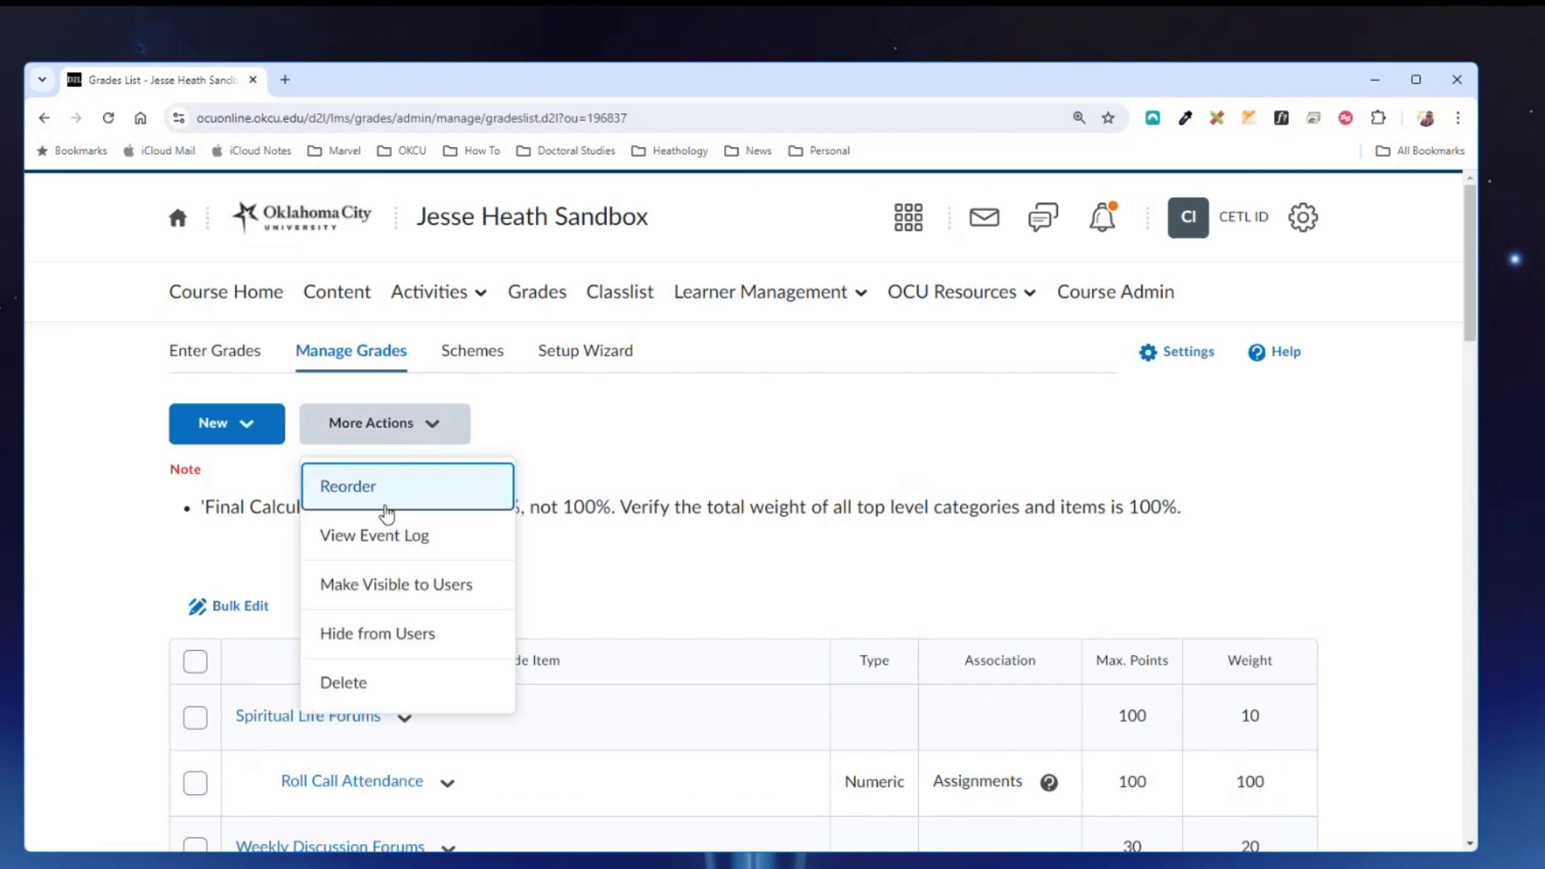
click(359, 686)
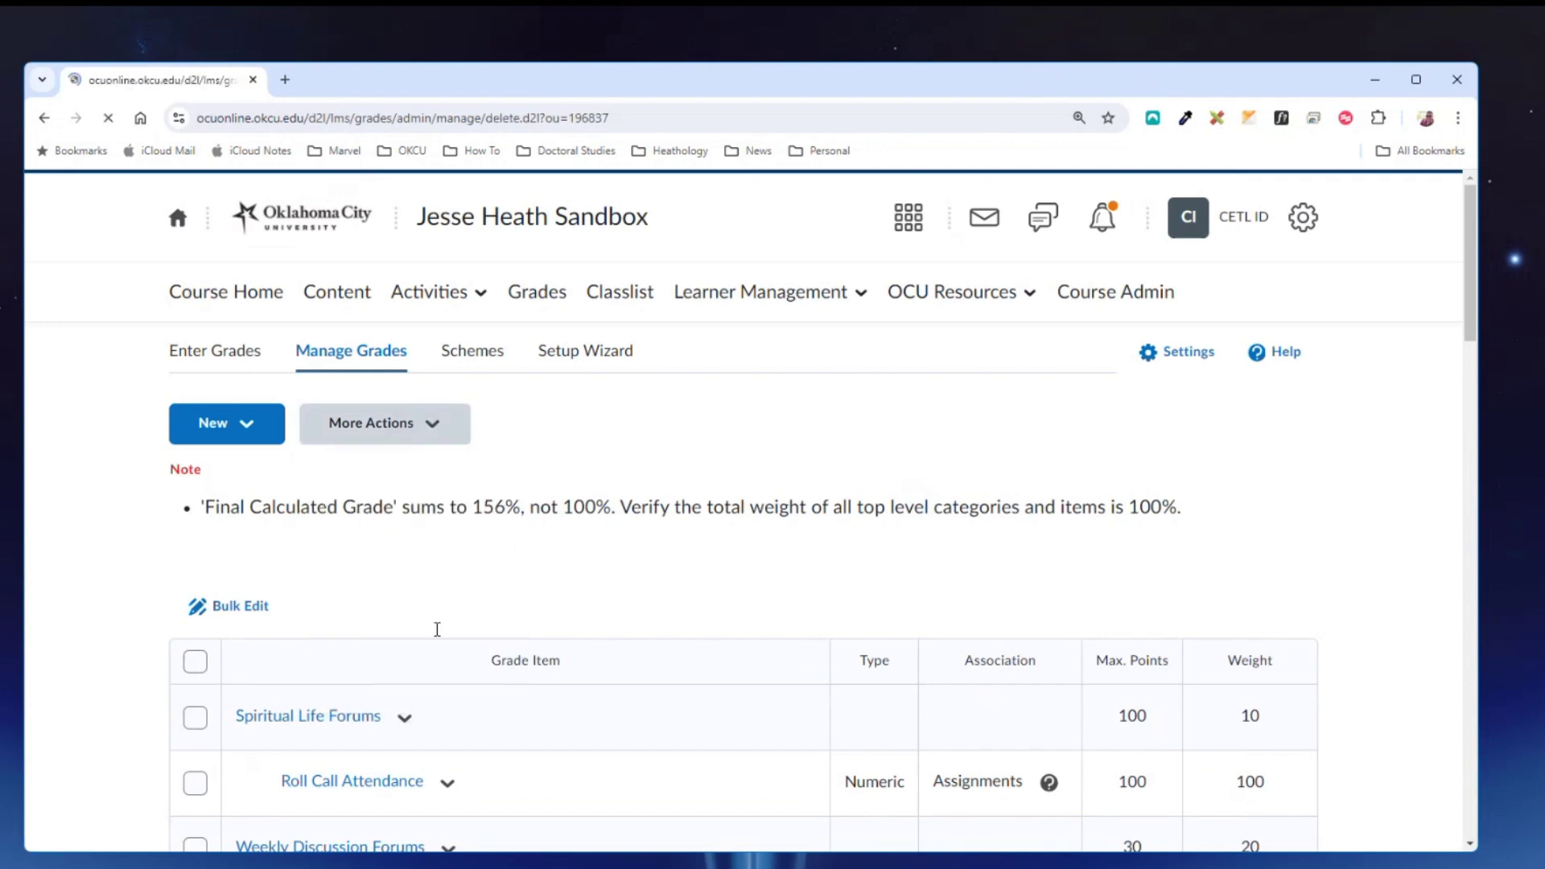
scroll(442, 626, down, 8)
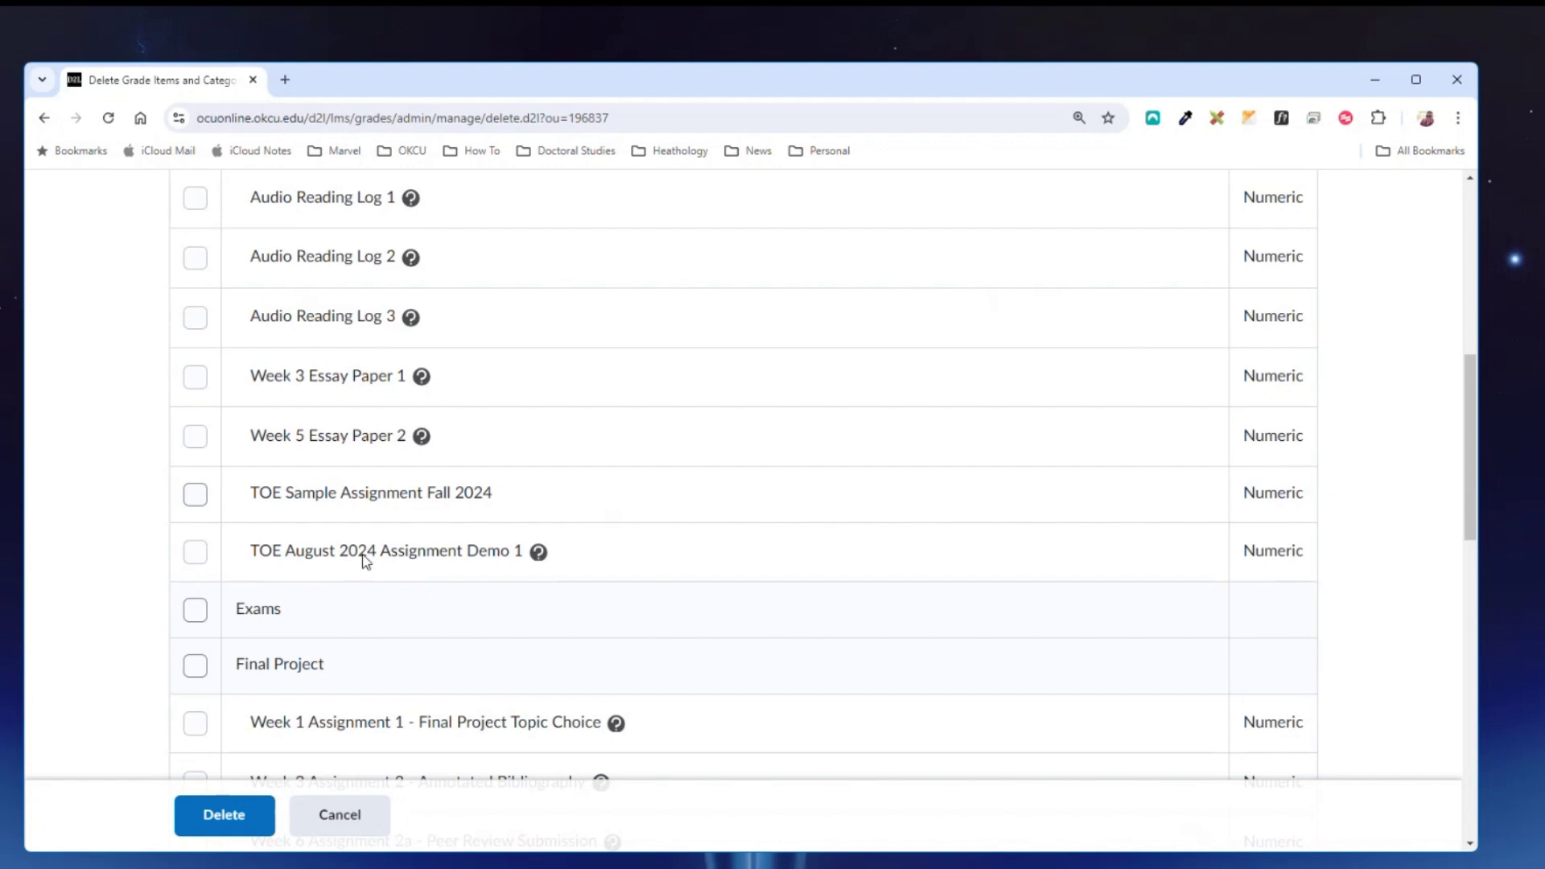
click(538, 553)
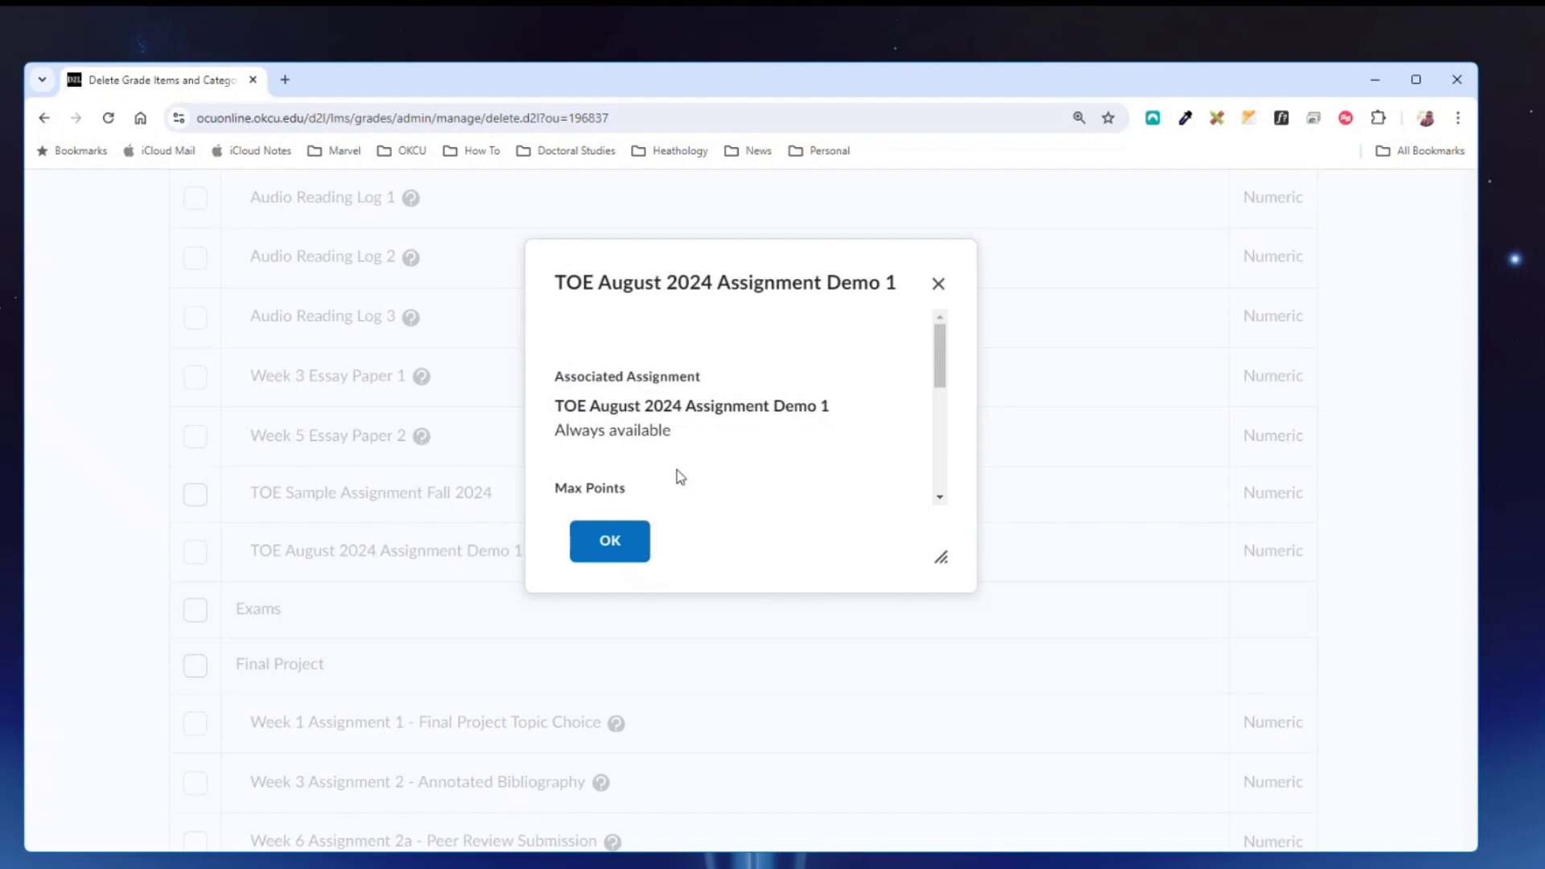
click(611, 555)
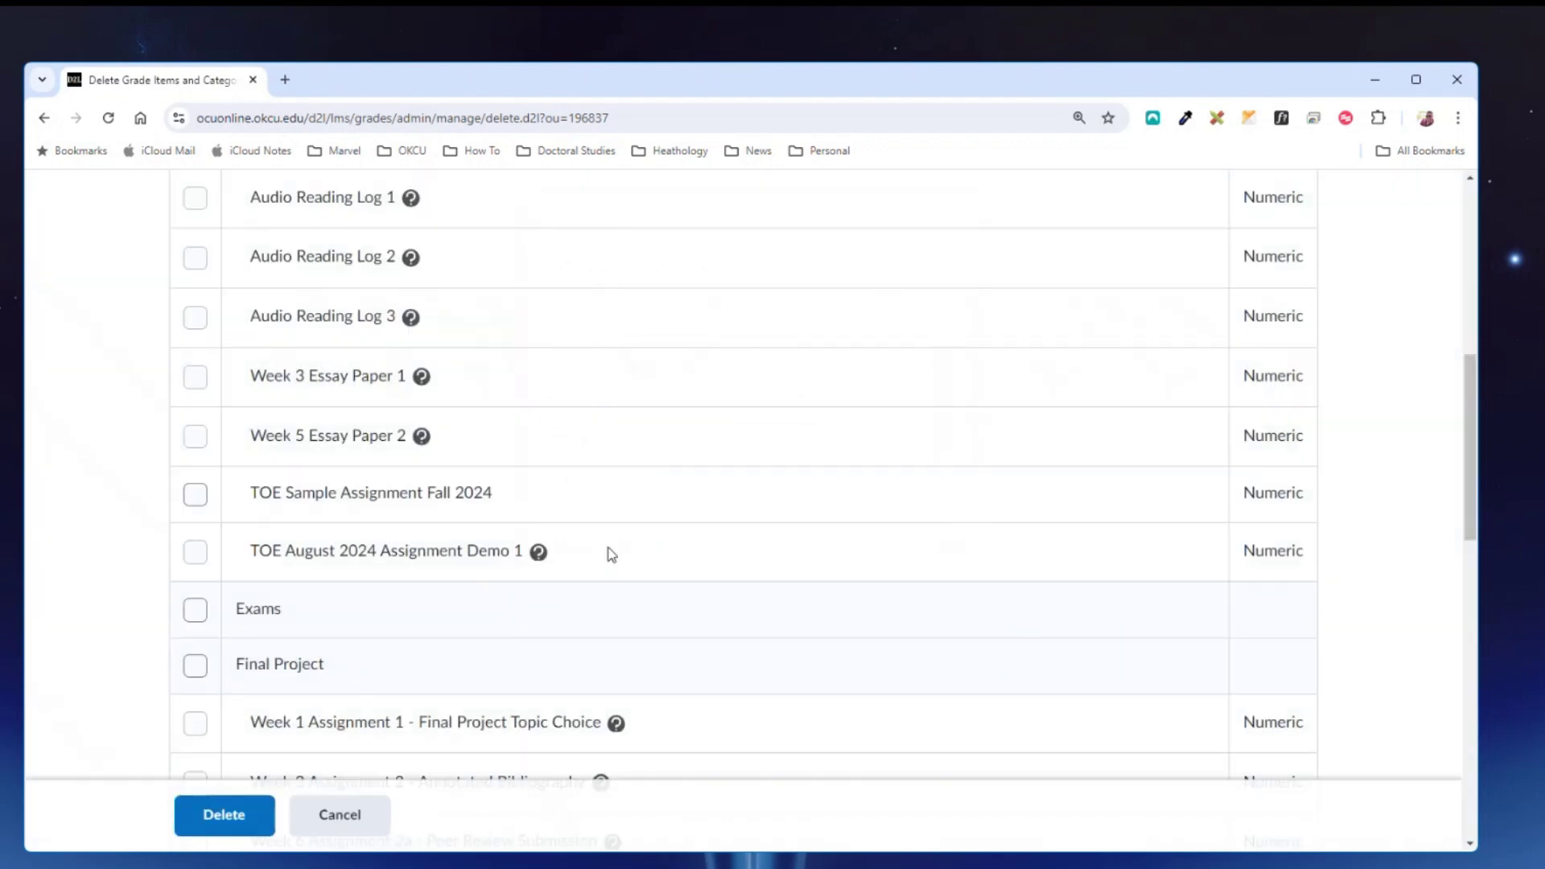
click(332, 817)
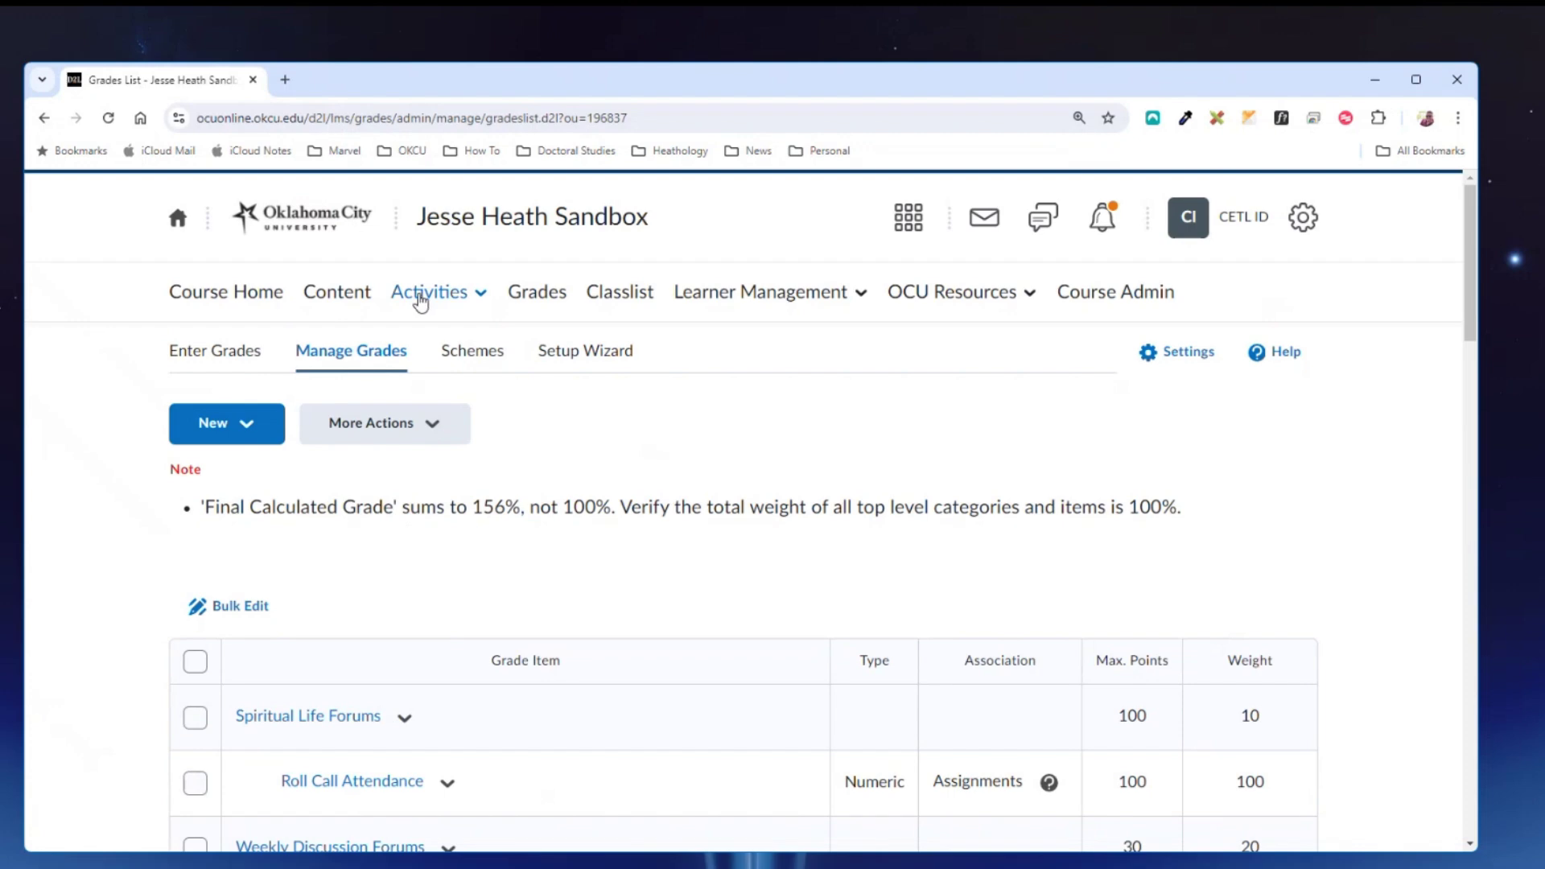
Go to the course Assignments list under Activities
click(419, 300)
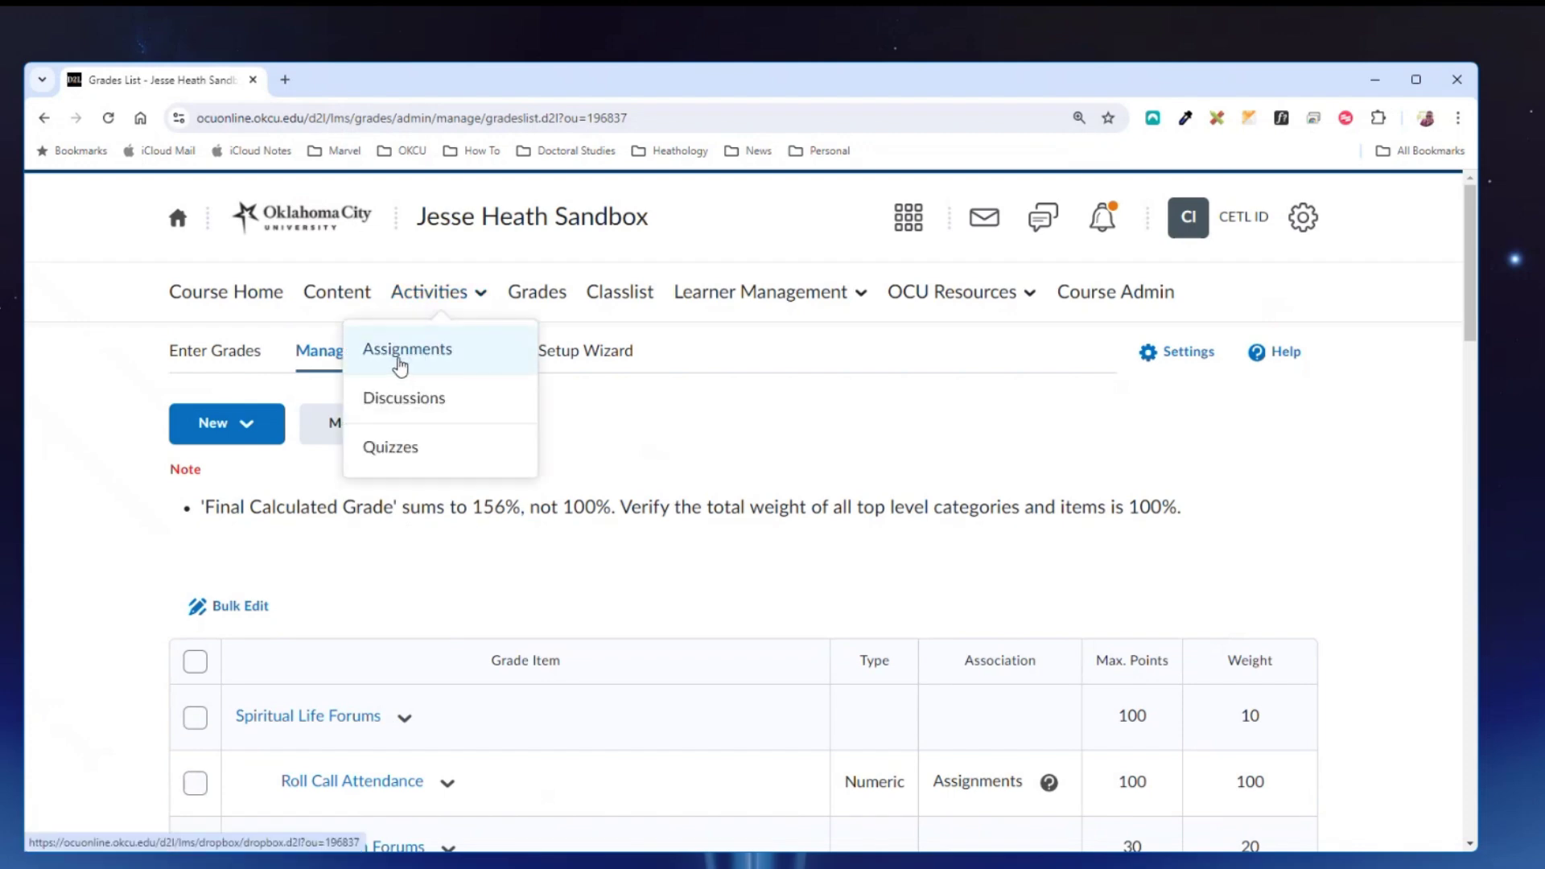
click(400, 366)
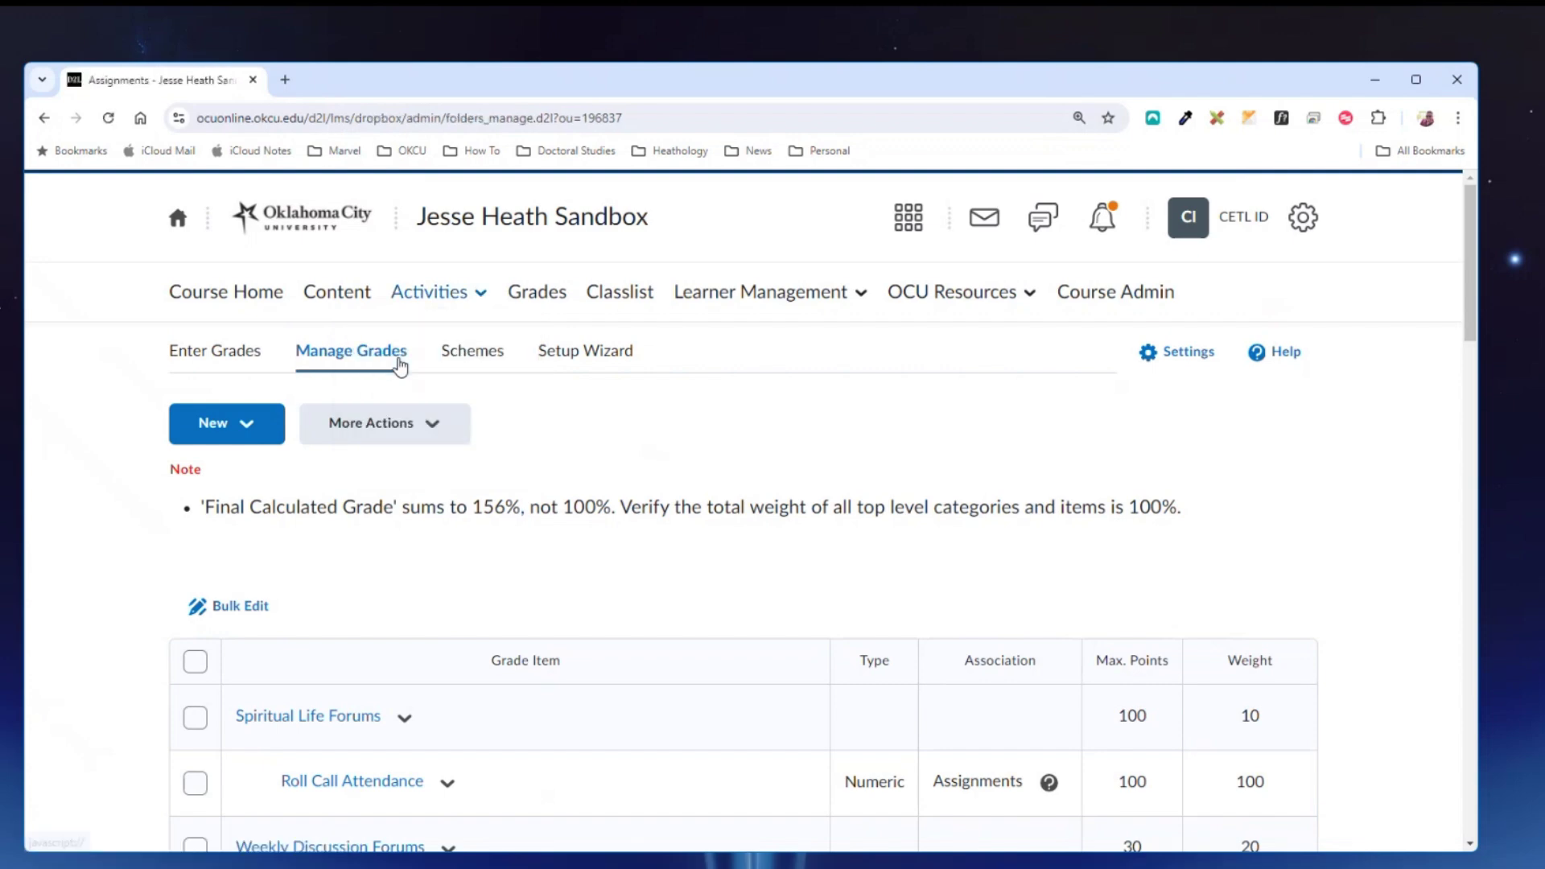
scroll(405, 394, down, 3)
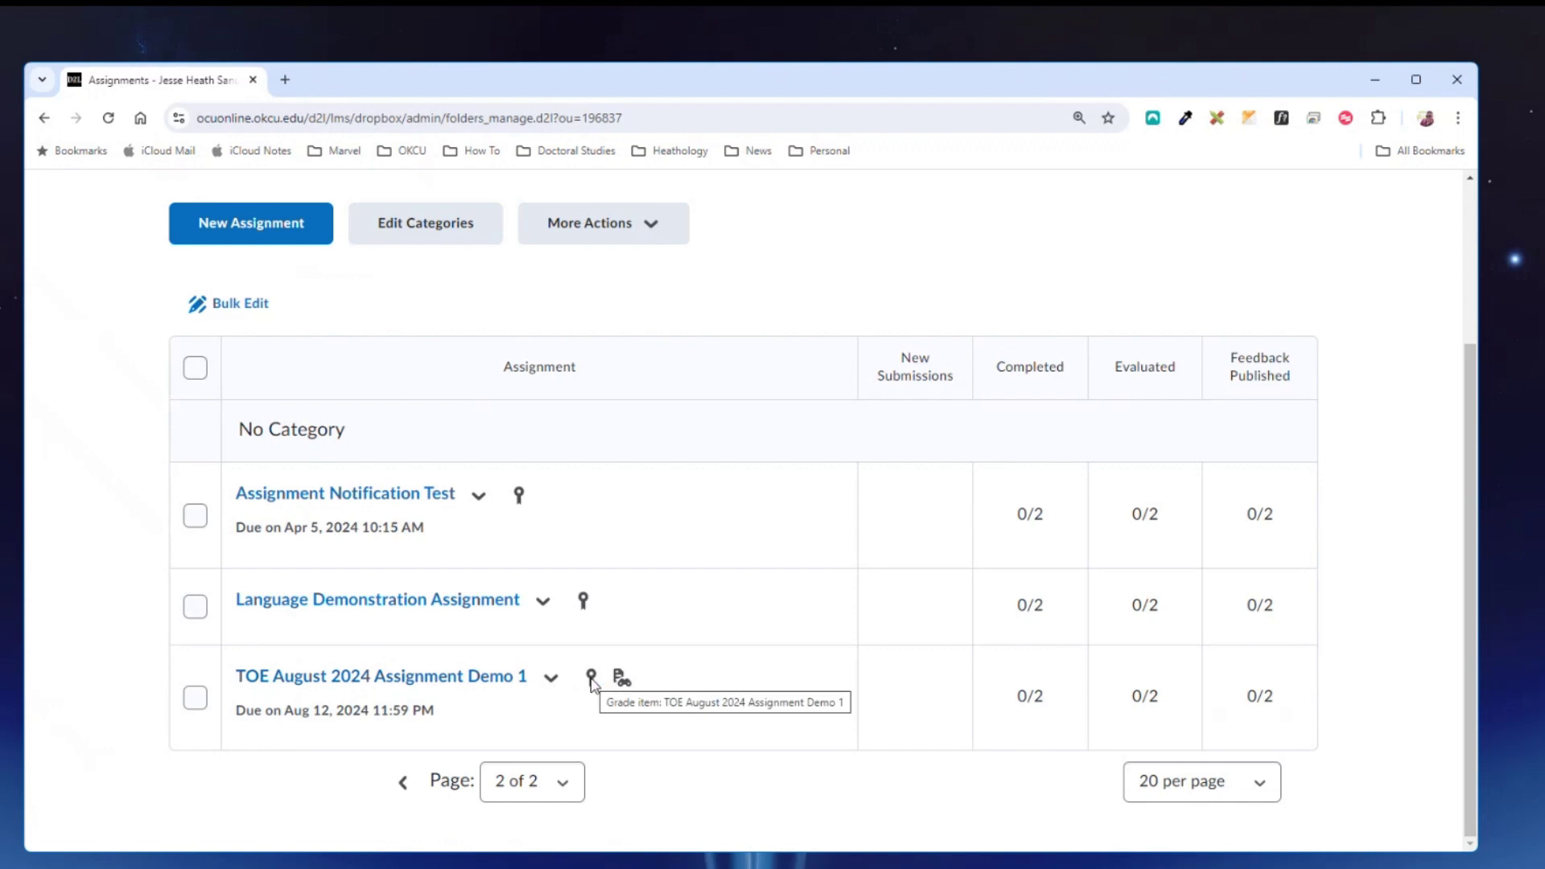
Check the grade item linked to TOE August 2024 Assignment Demo 1 and show its actions menu
click(592, 681)
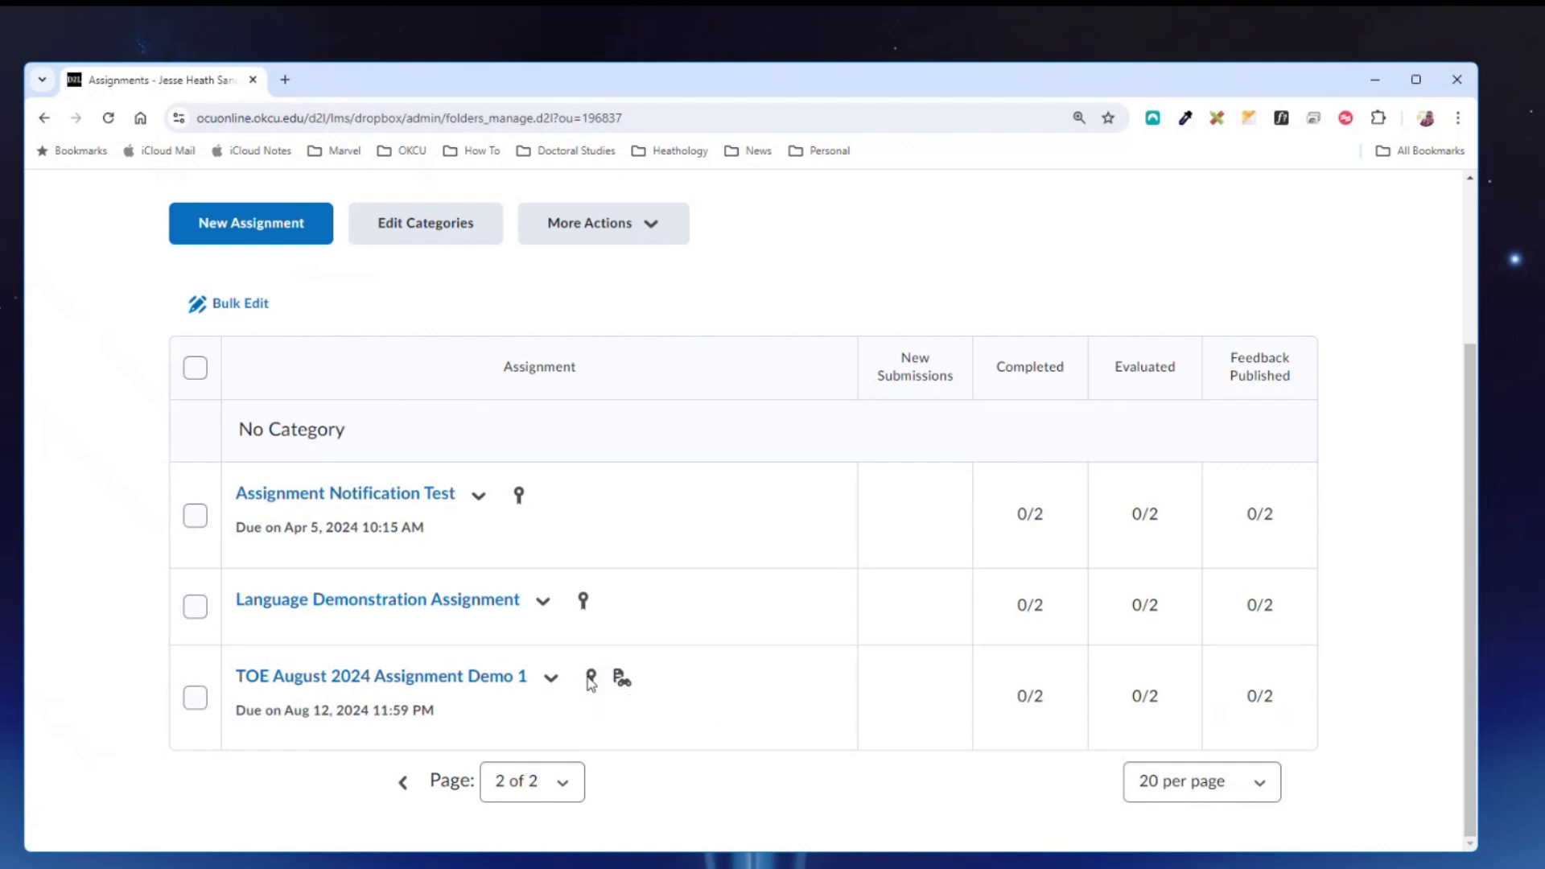
click(590, 681)
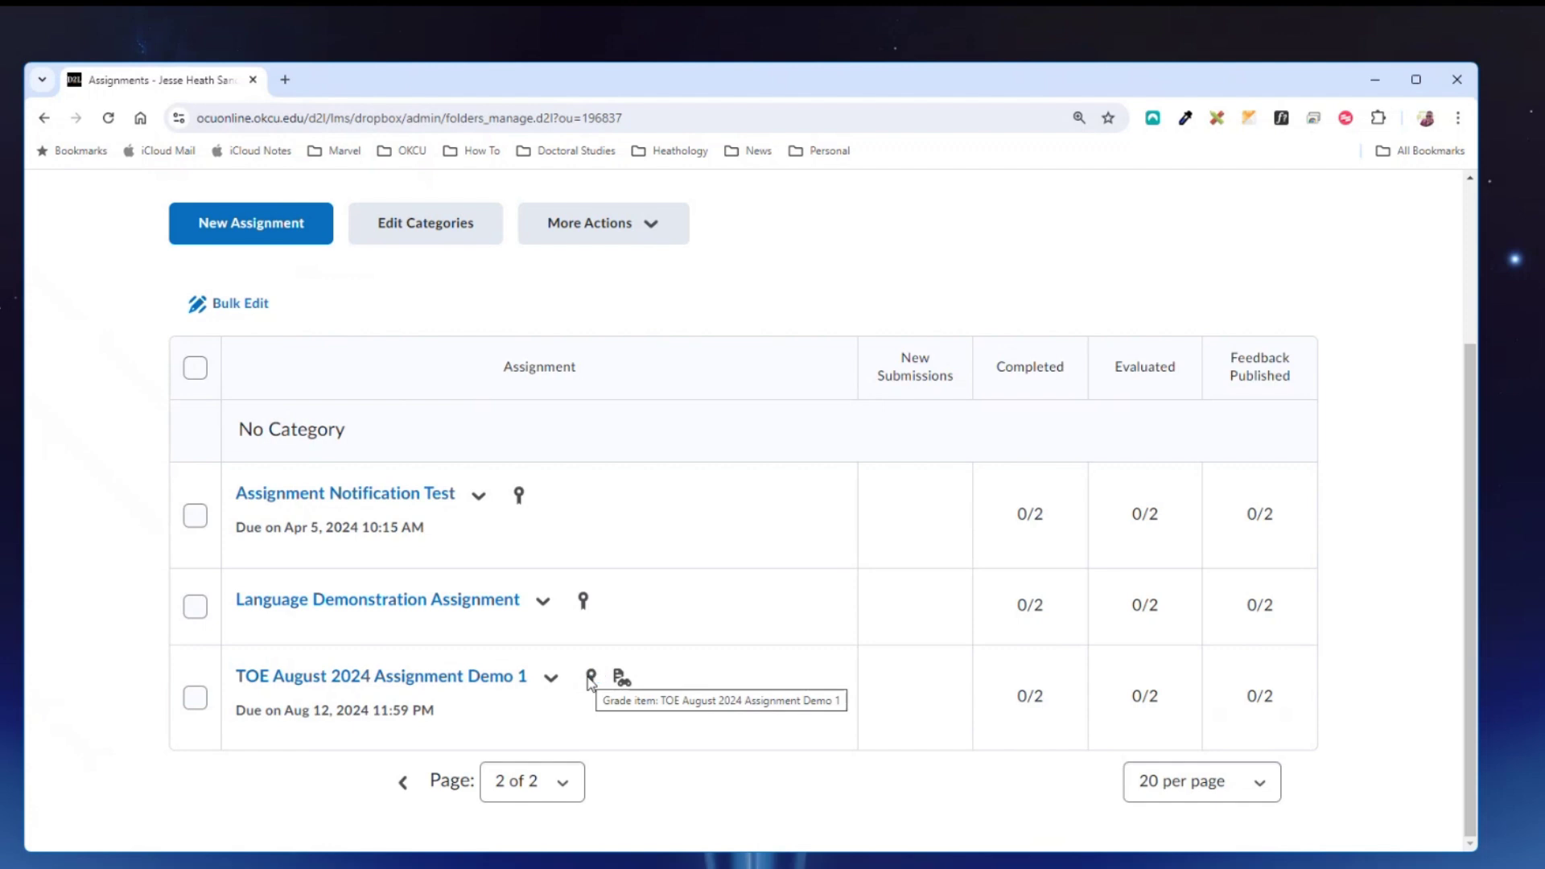
click(590, 682)
click(558, 683)
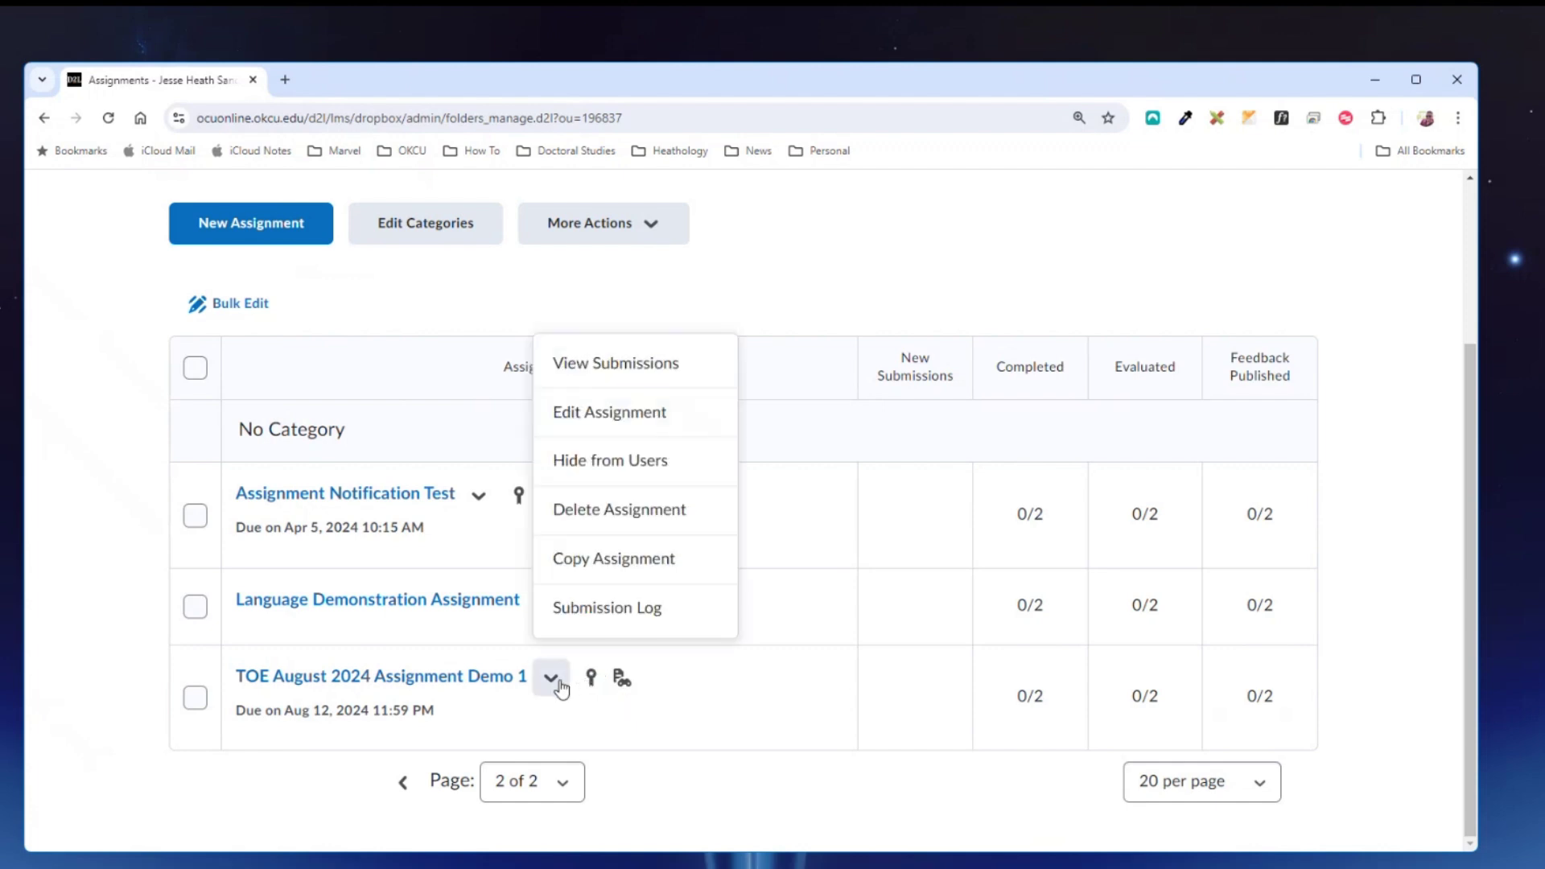
Set TOE August 2024 Assignment Demo 1 to Not in Grade Book and save the assignment
click(579, 419)
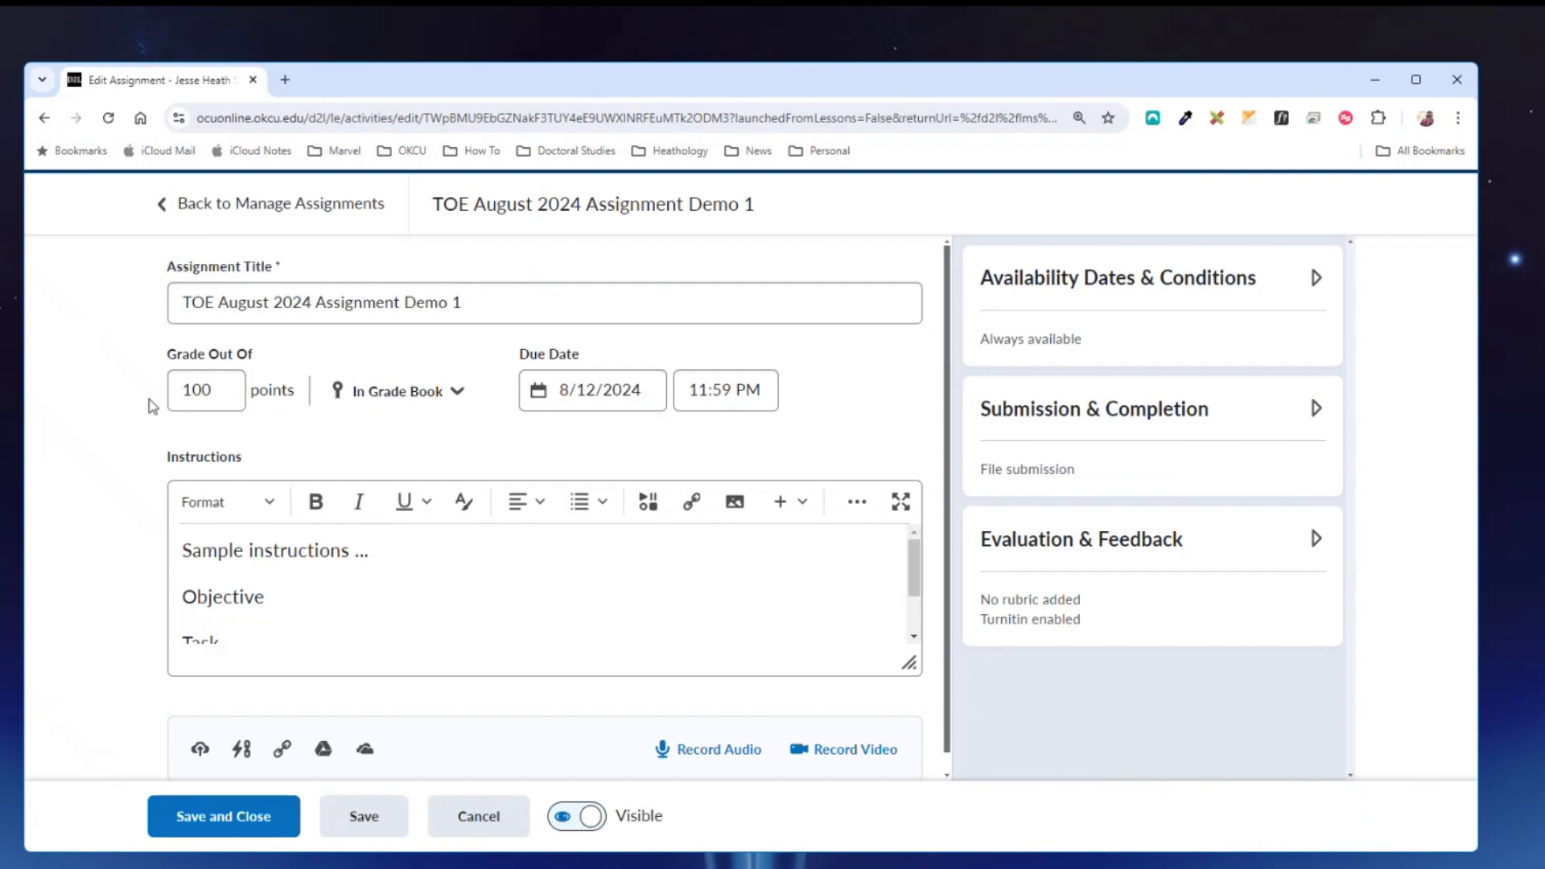
click(211, 388)
click(265, 411)
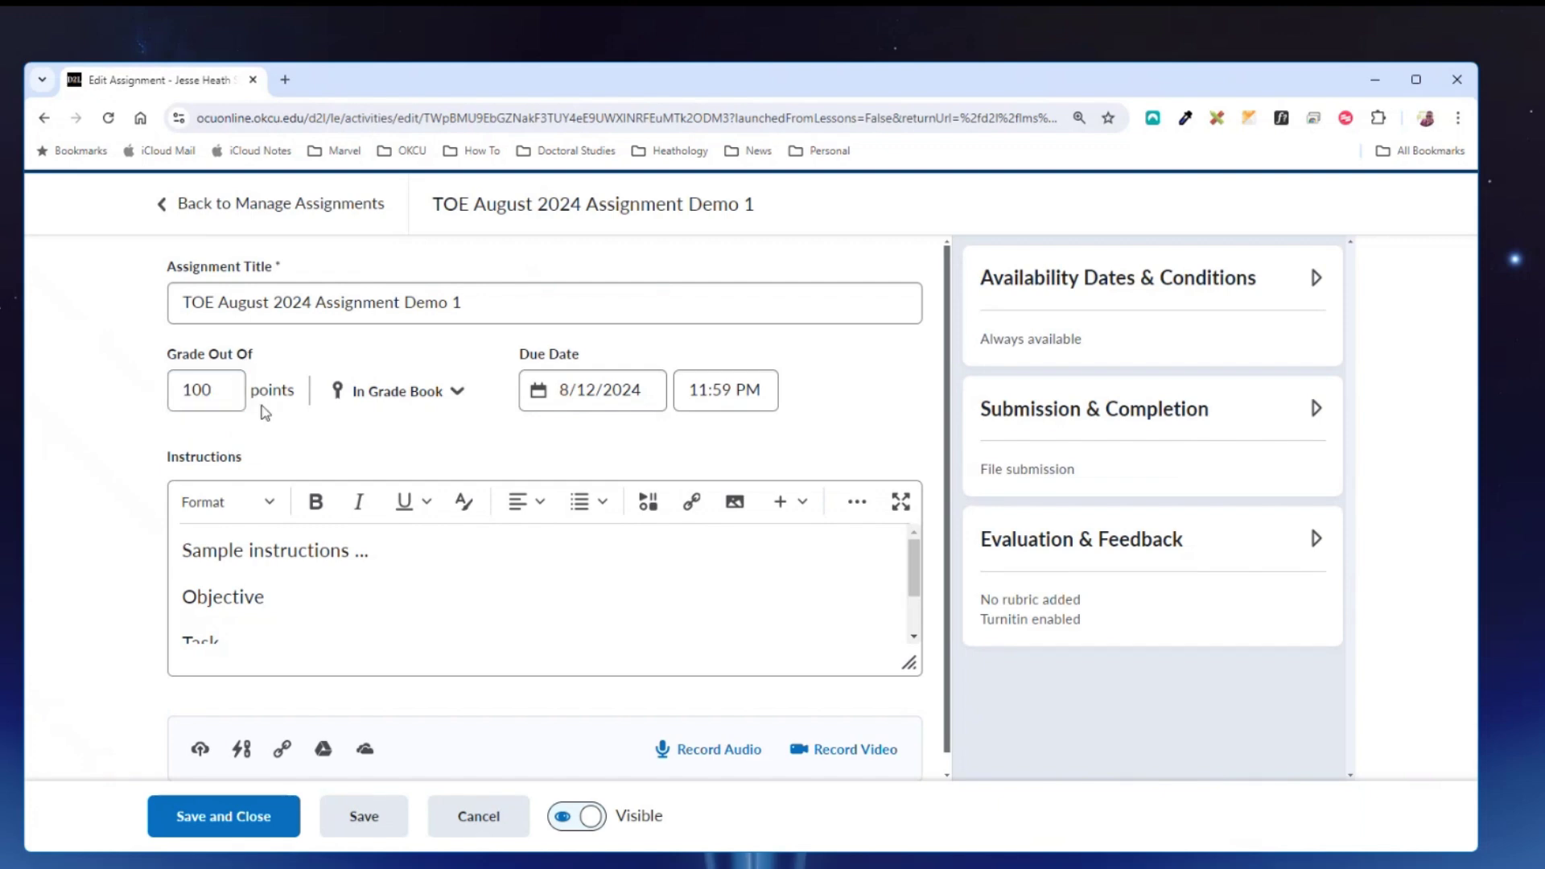
click(373, 406)
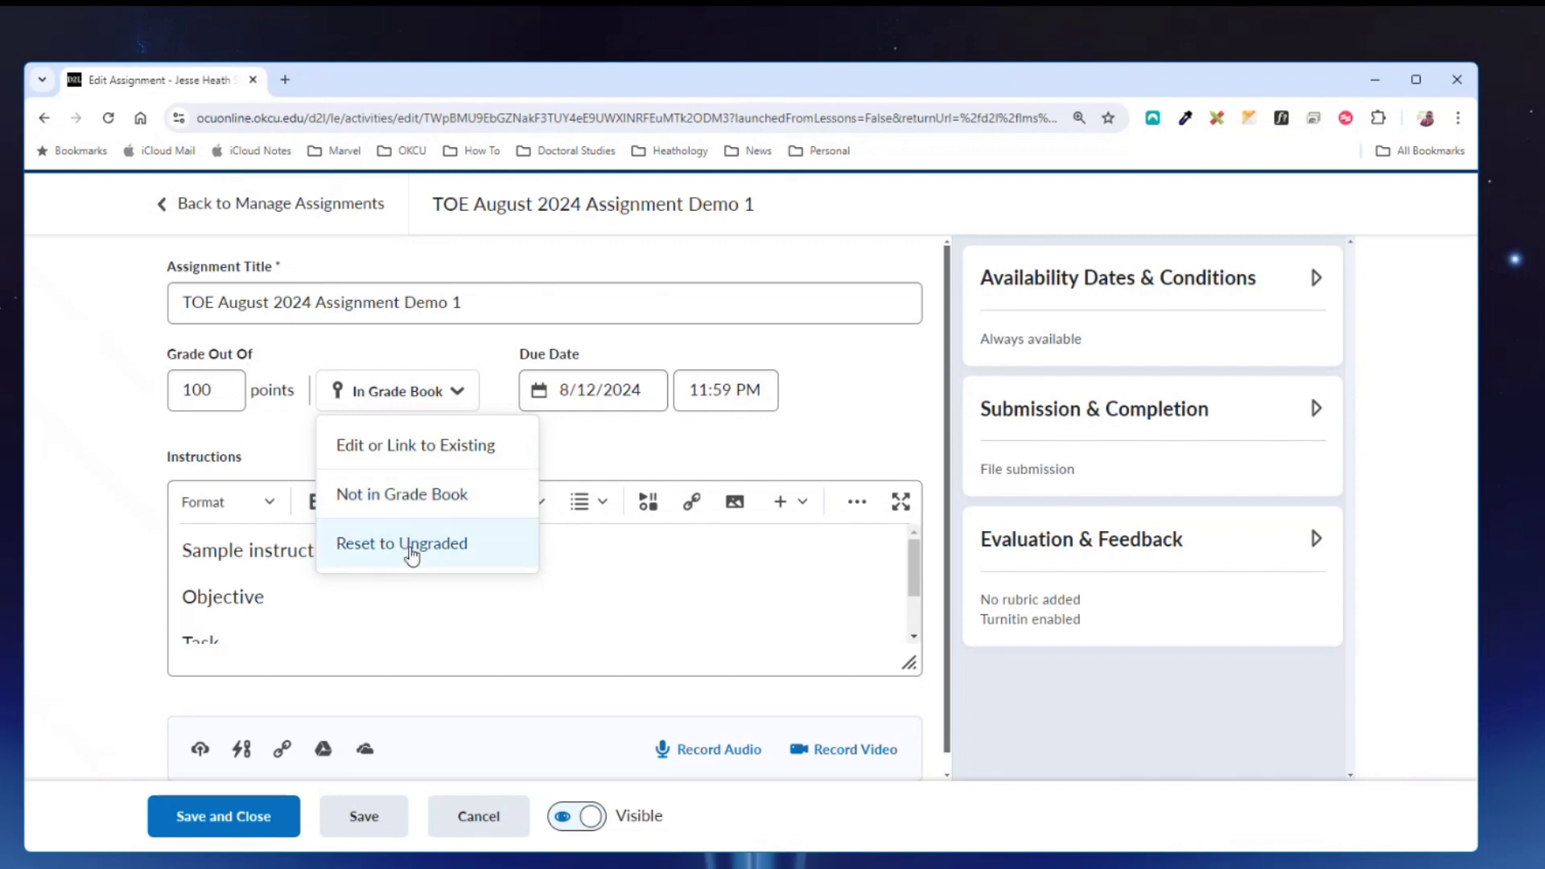
click(417, 494)
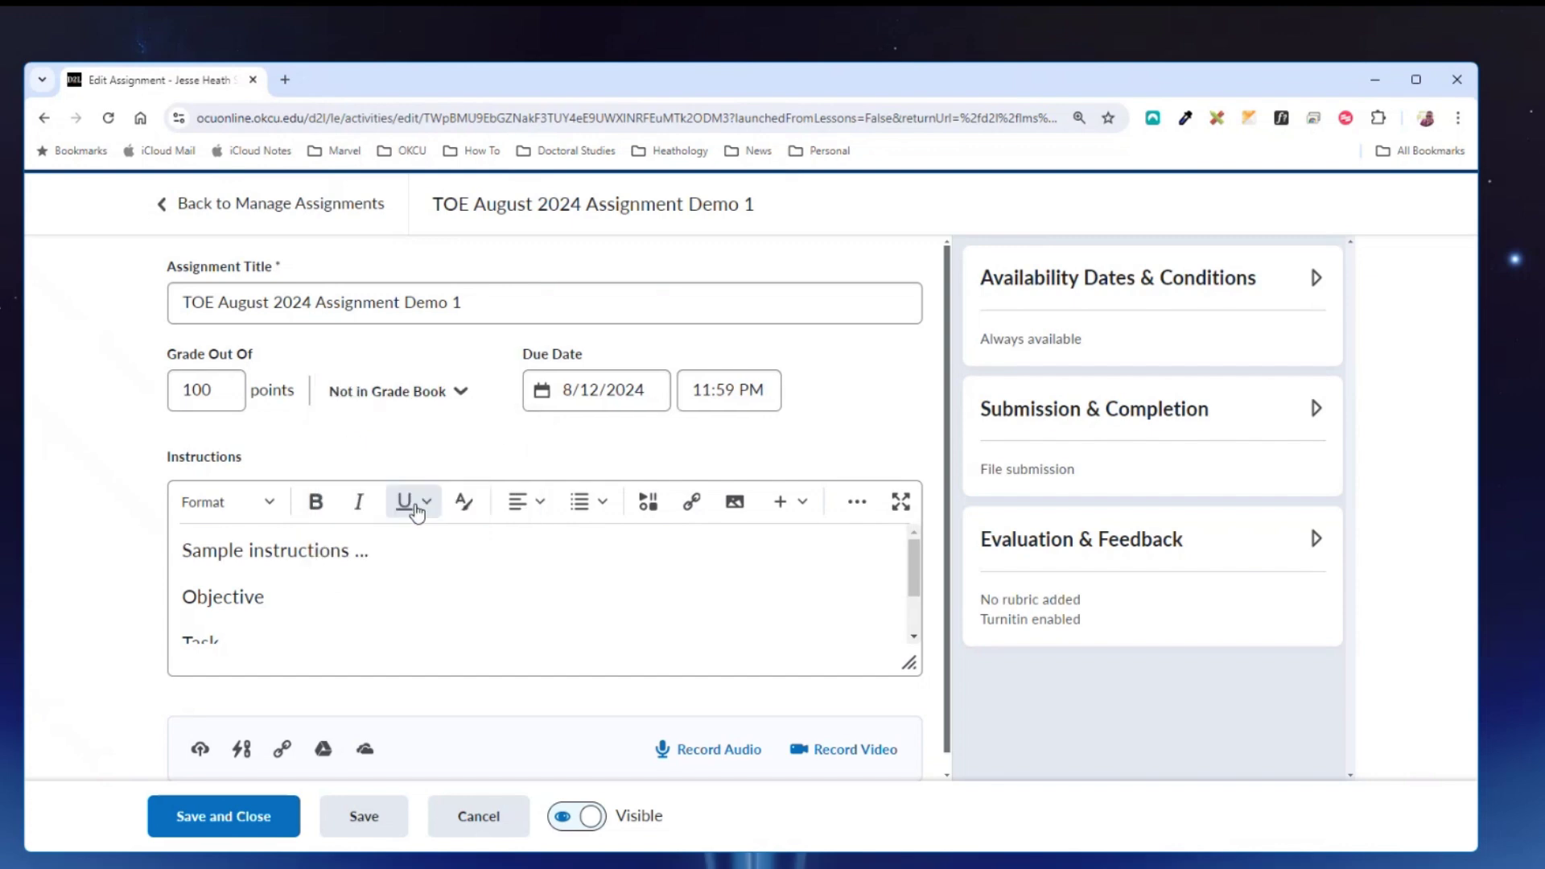
click(214, 818)
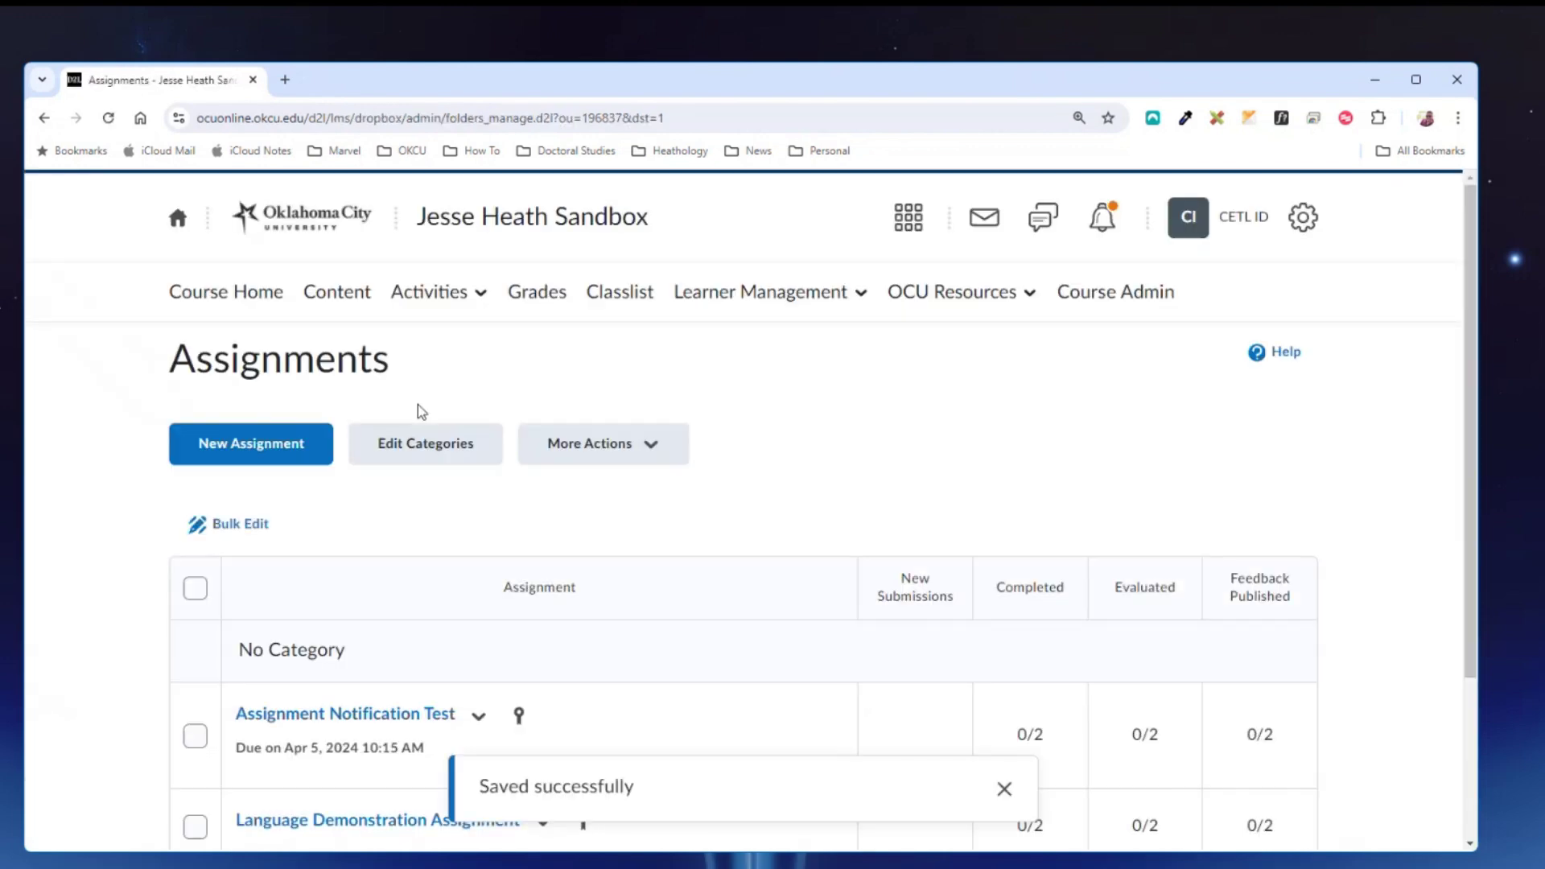
scroll(597, 648, down, 3)
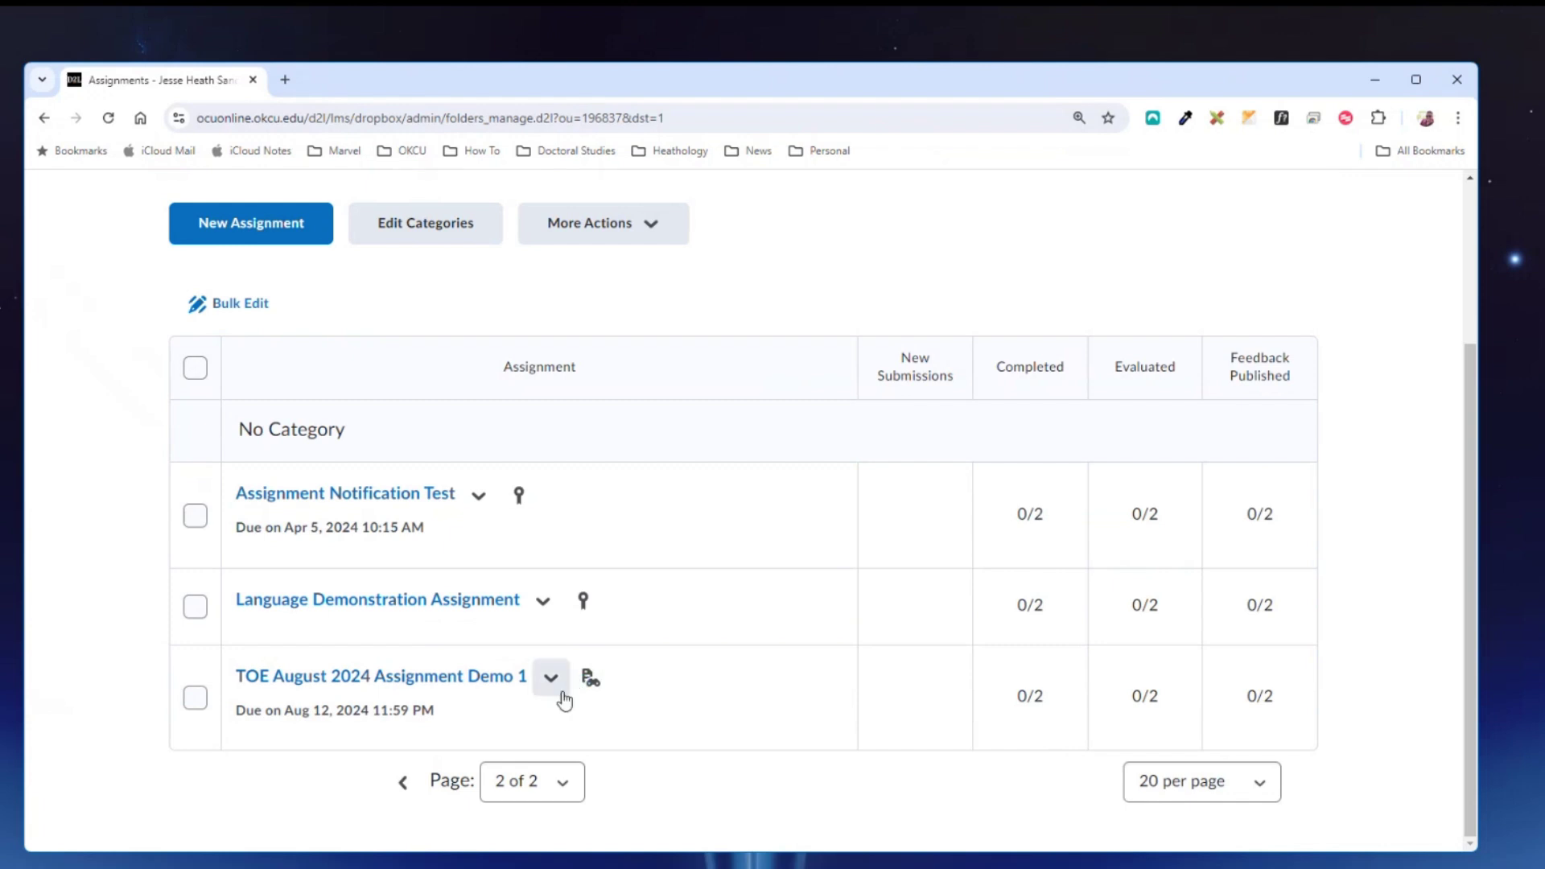
click(562, 694)
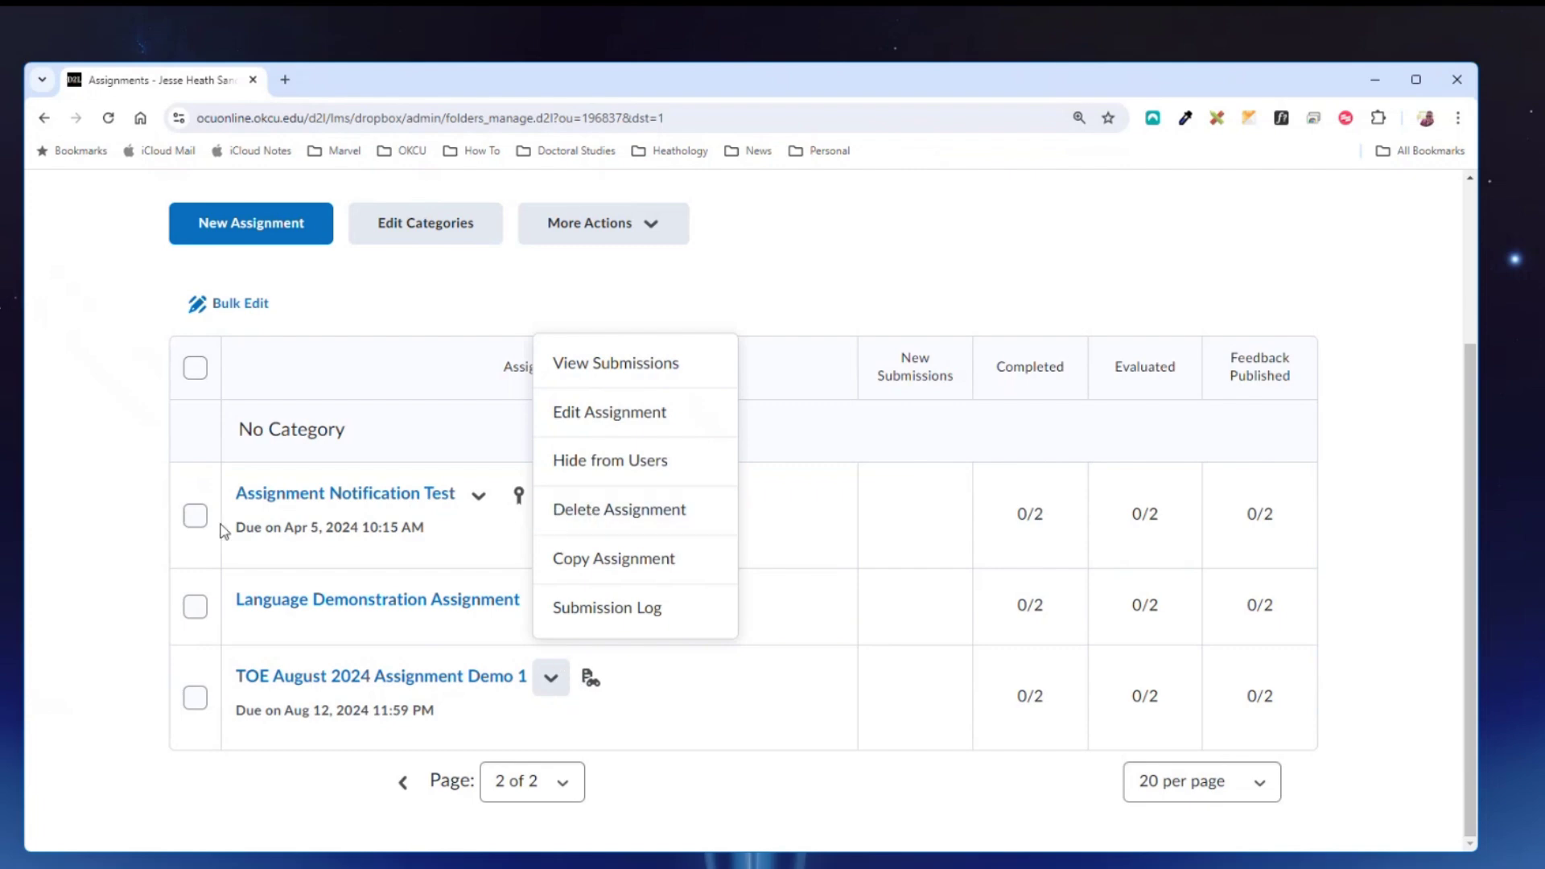
click(139, 534)
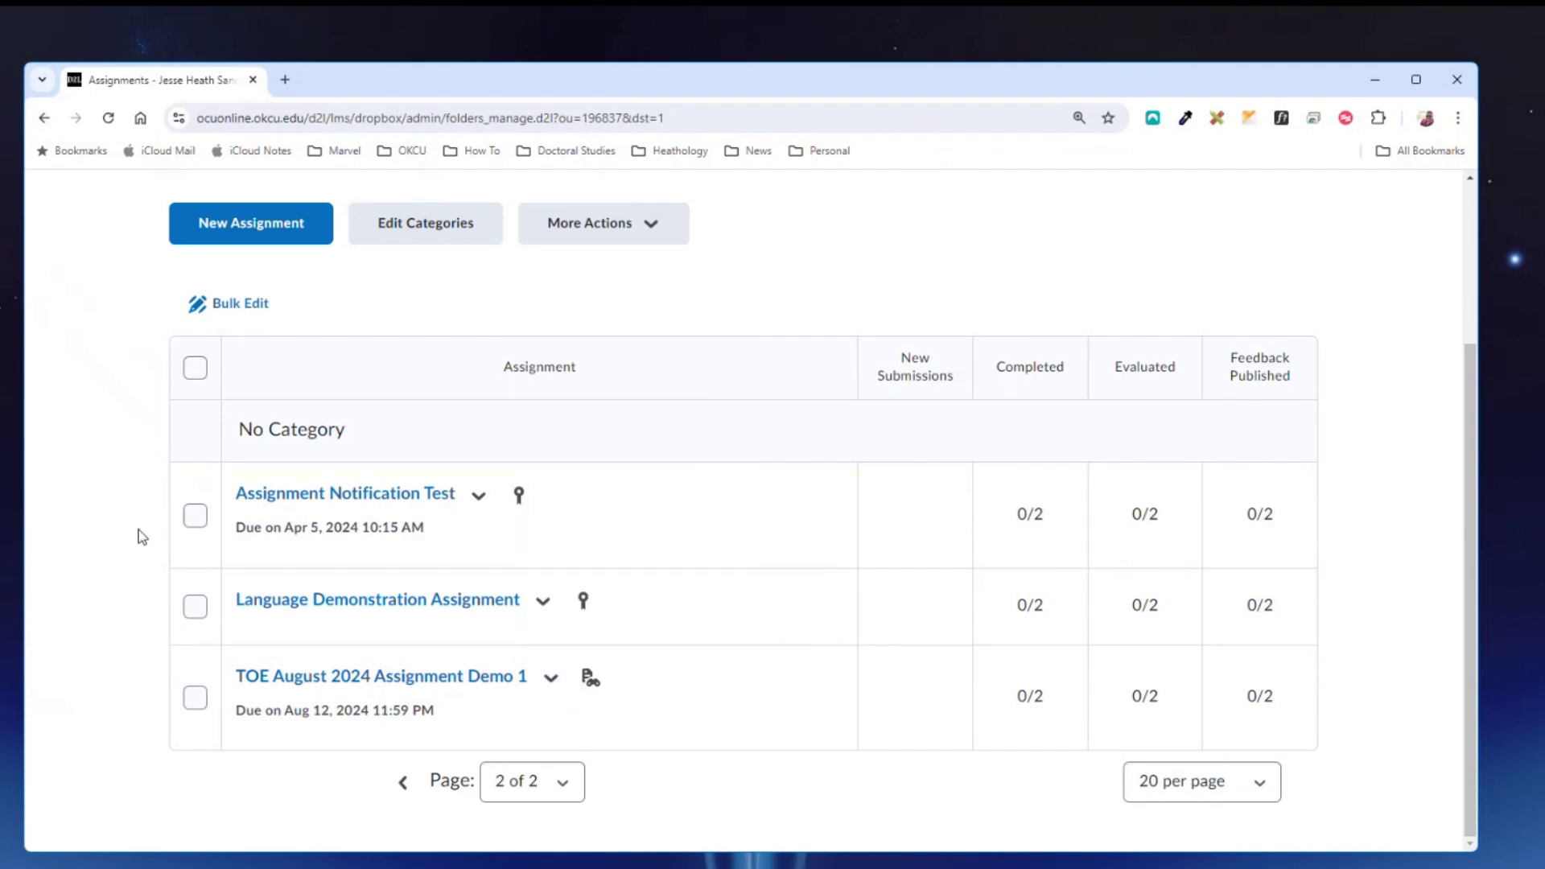
scroll(145, 536, up, 3)
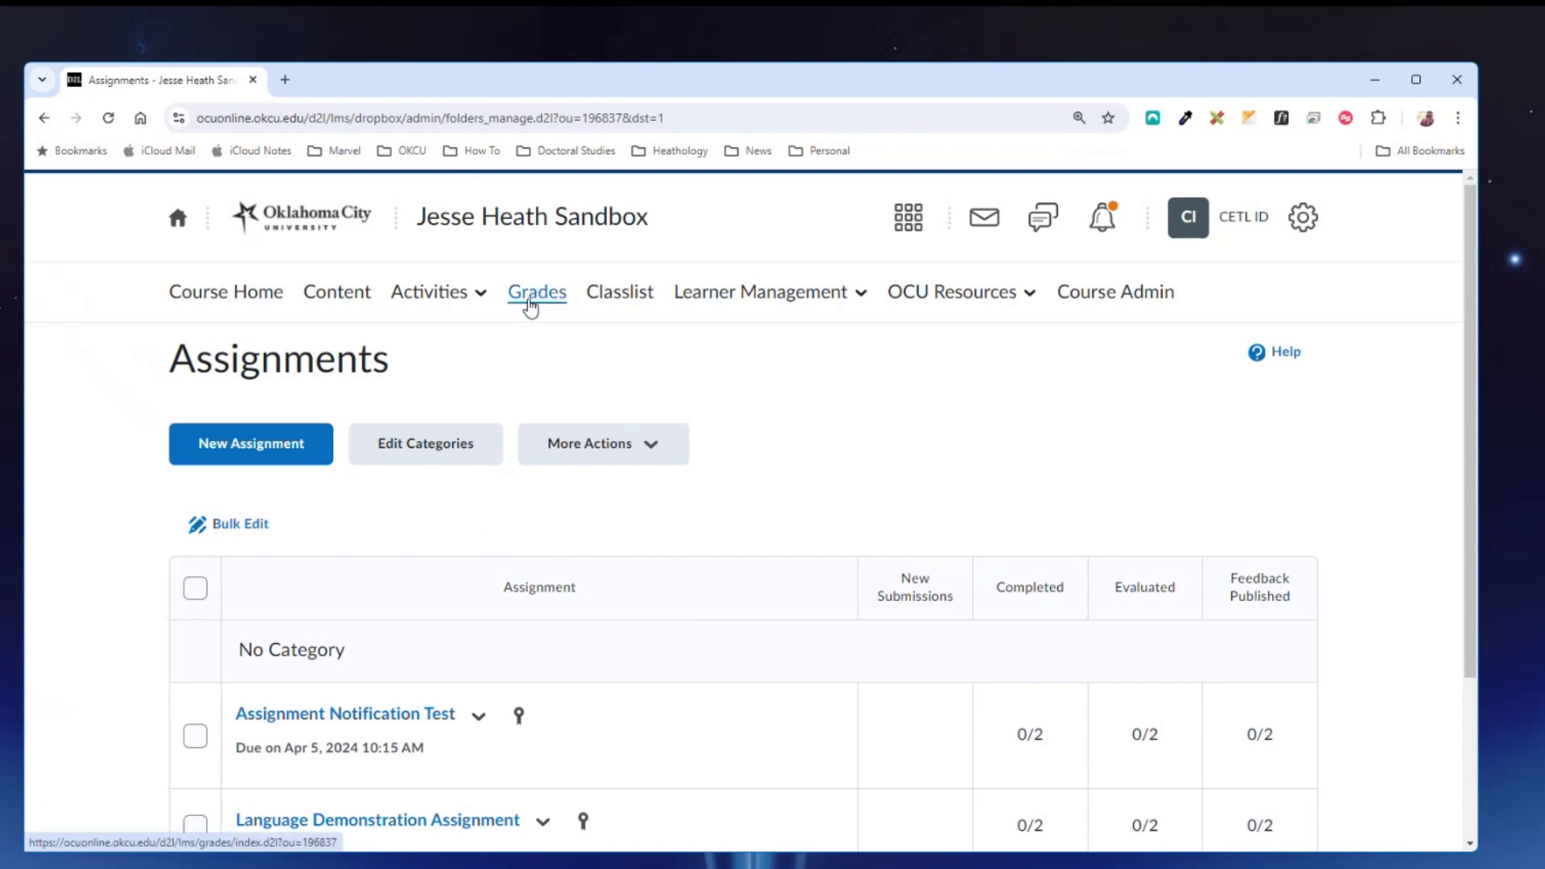
In Manage Grades, verify the TOE August 2024 Assignment Demo 1 grade item no longer has an association
click(530, 308)
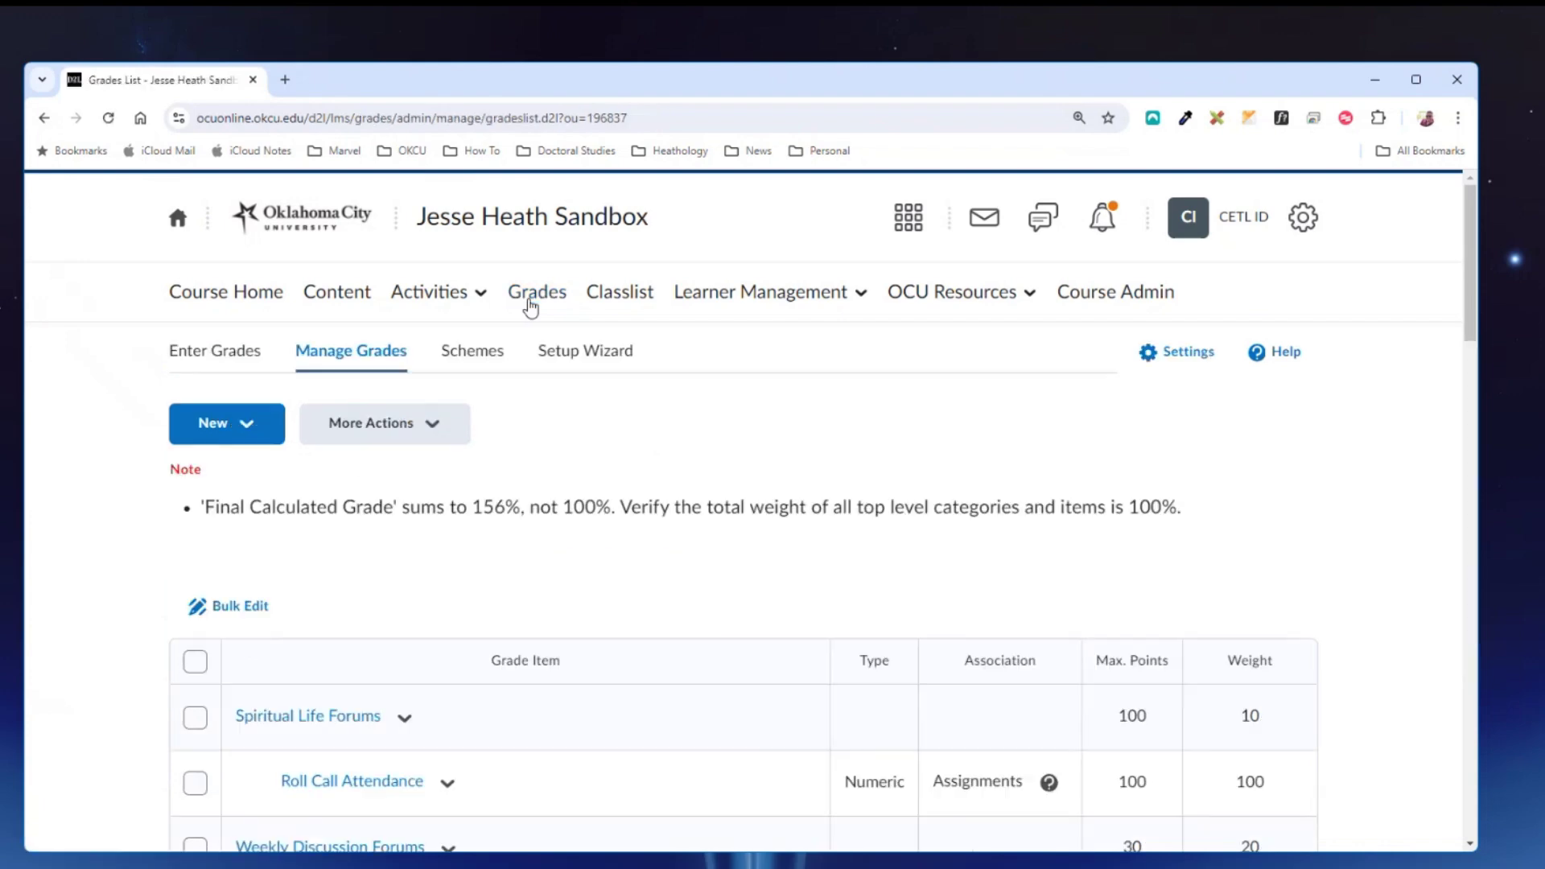
scroll(493, 573, down, 10)
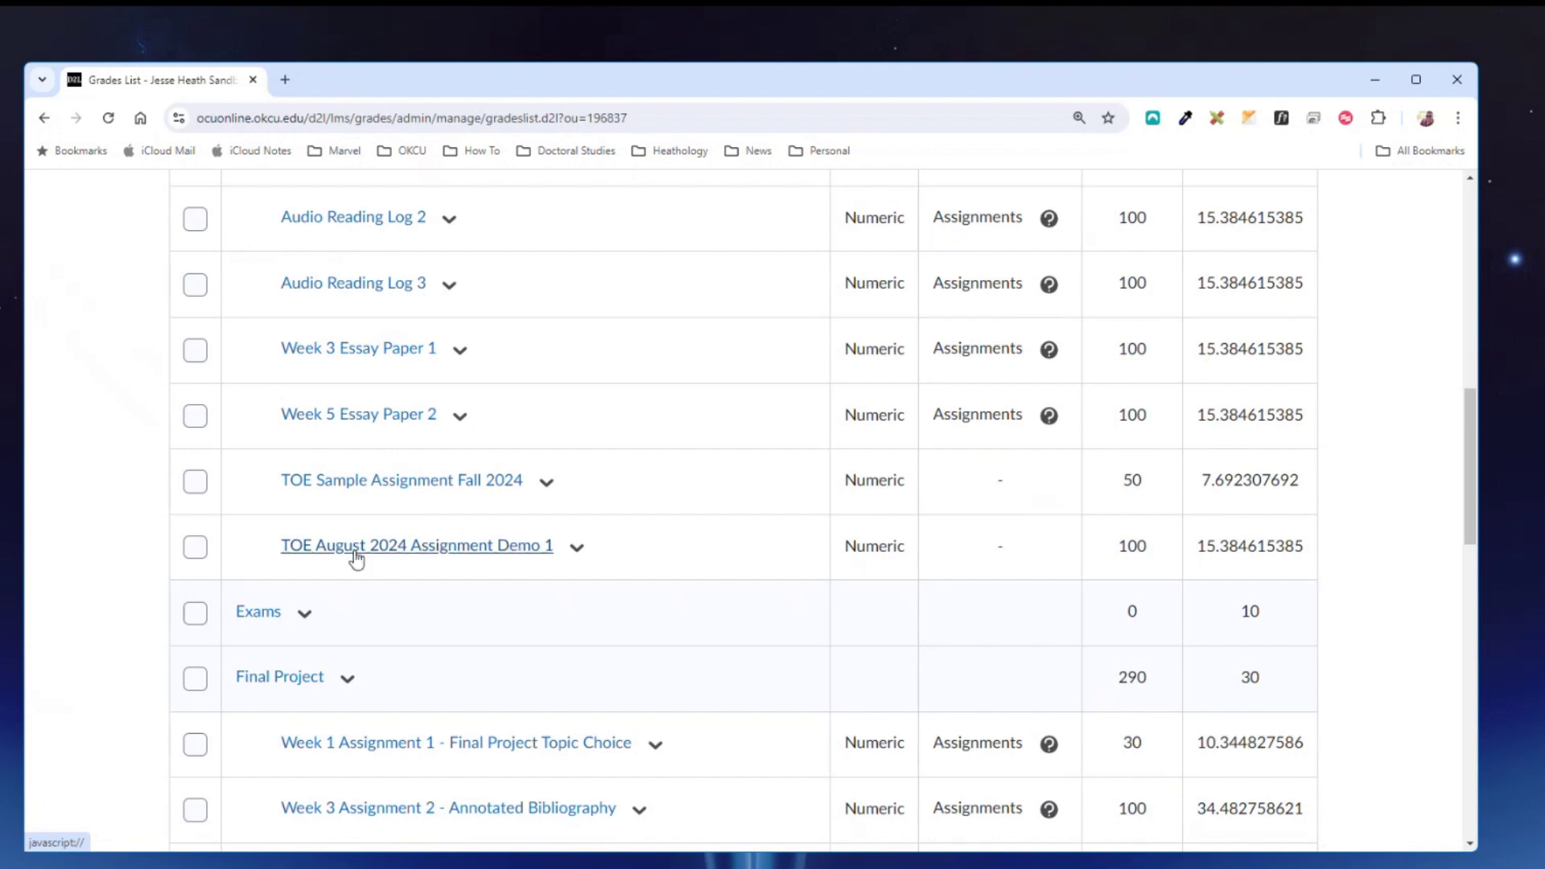
click(573, 550)
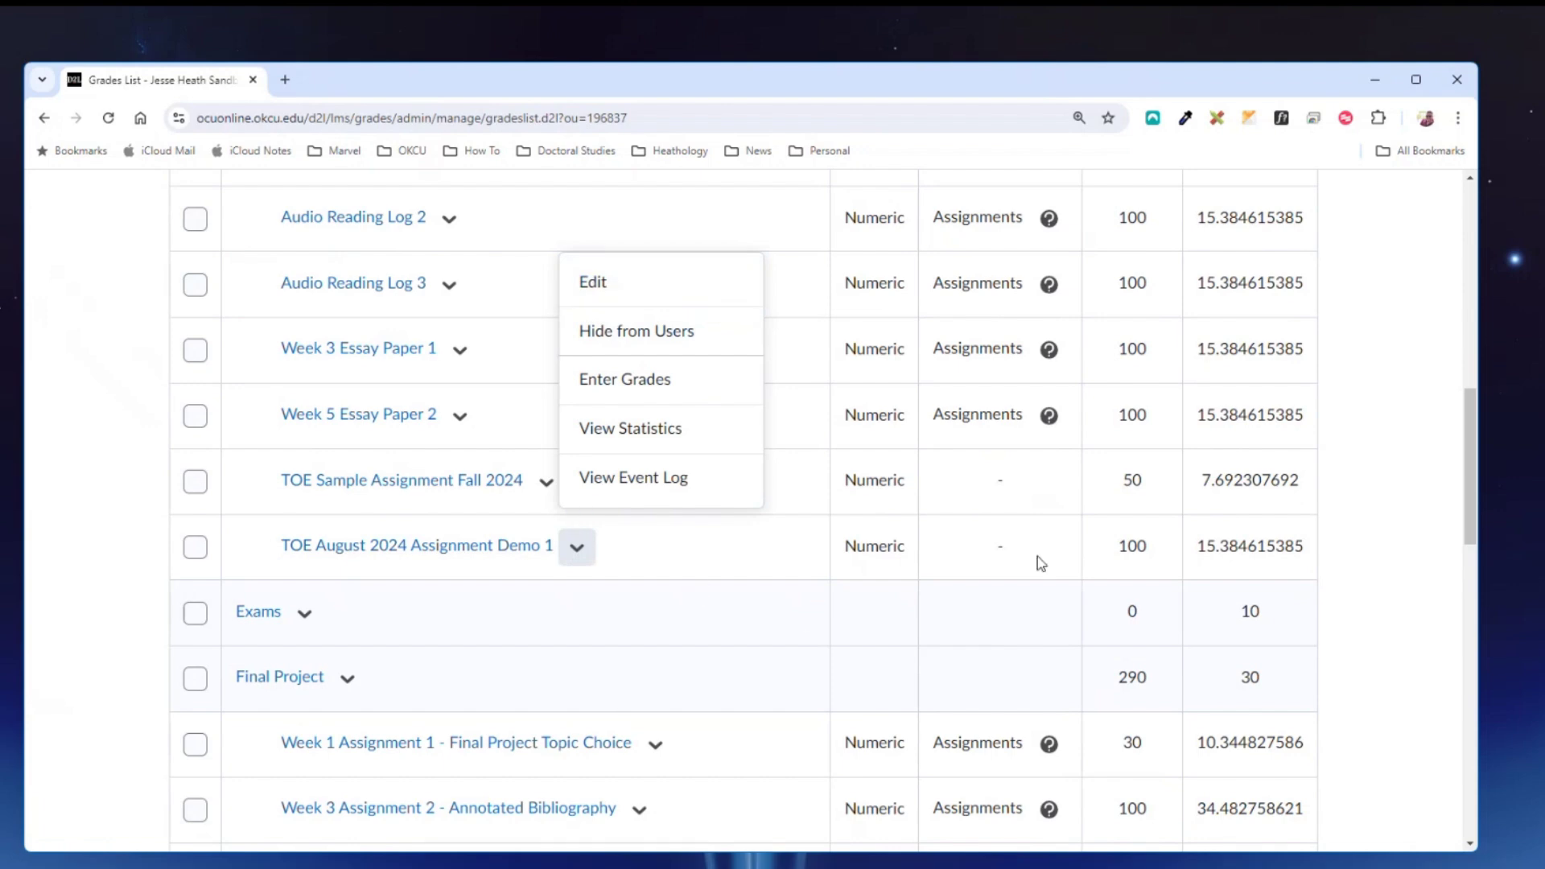
click(576, 548)
scroll(603, 559, up, 9)
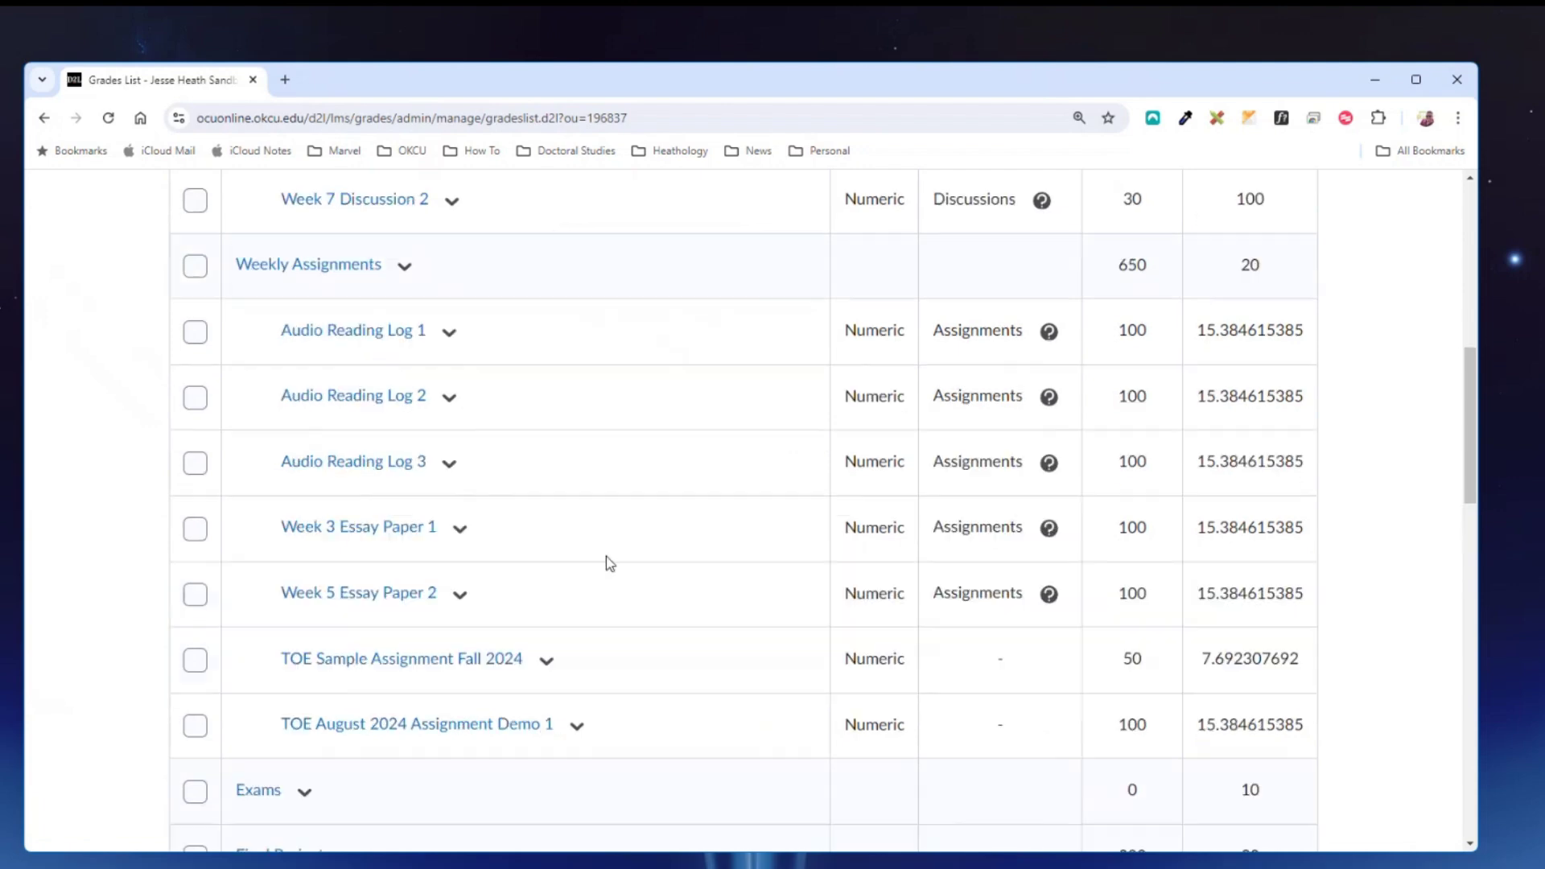
scroll(467, 436, up, 2)
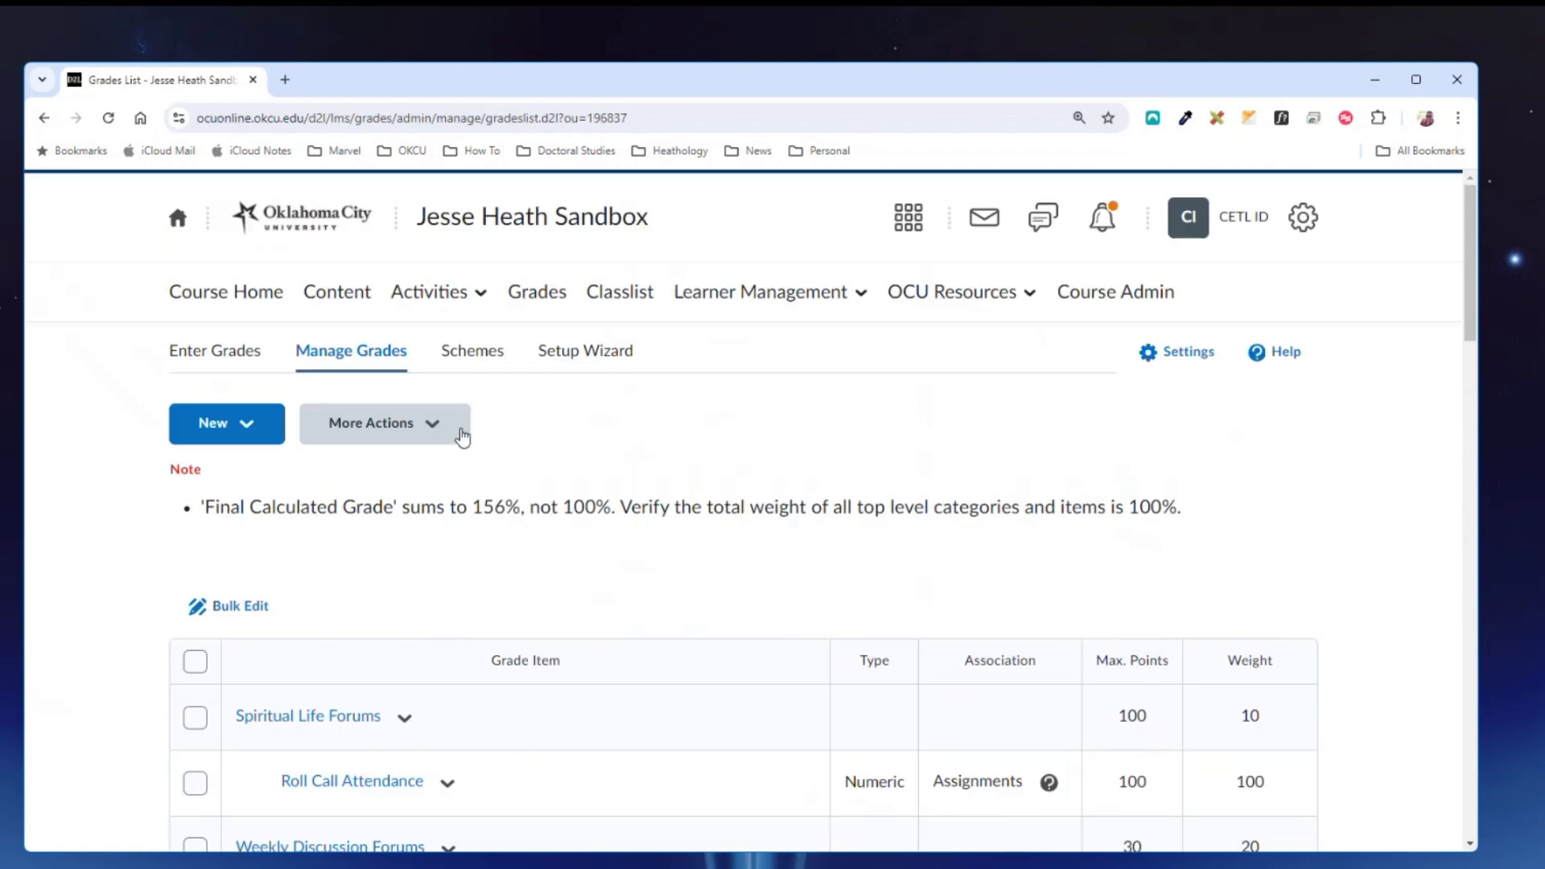
Select TOE August 2024 Assignment Demo 1 for deletion on the Delete Grade Items page and request its removal
click(440, 439)
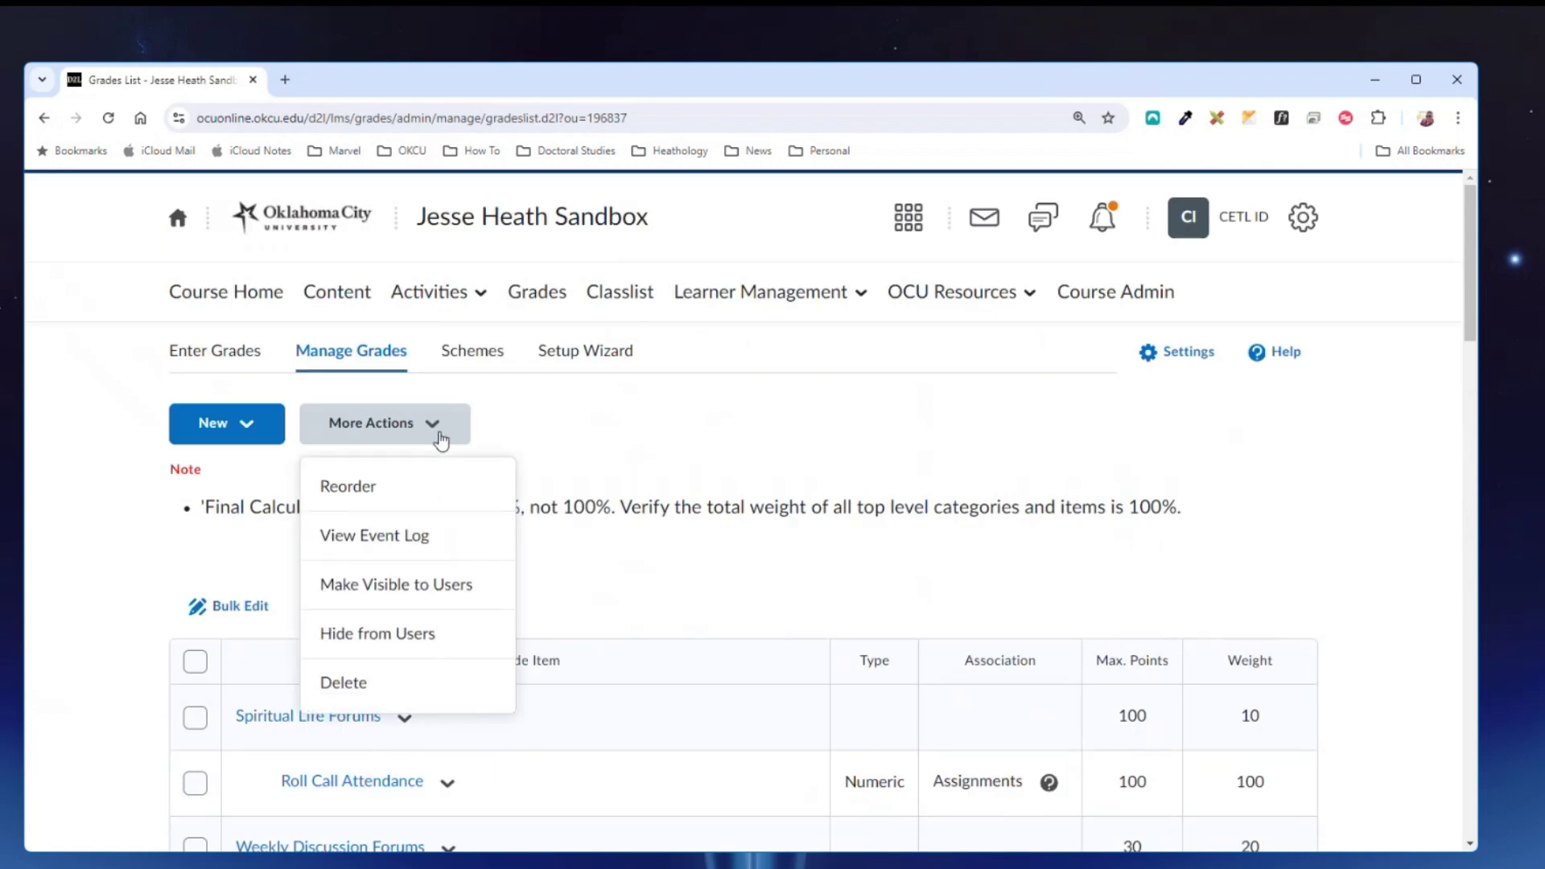
click(344, 681)
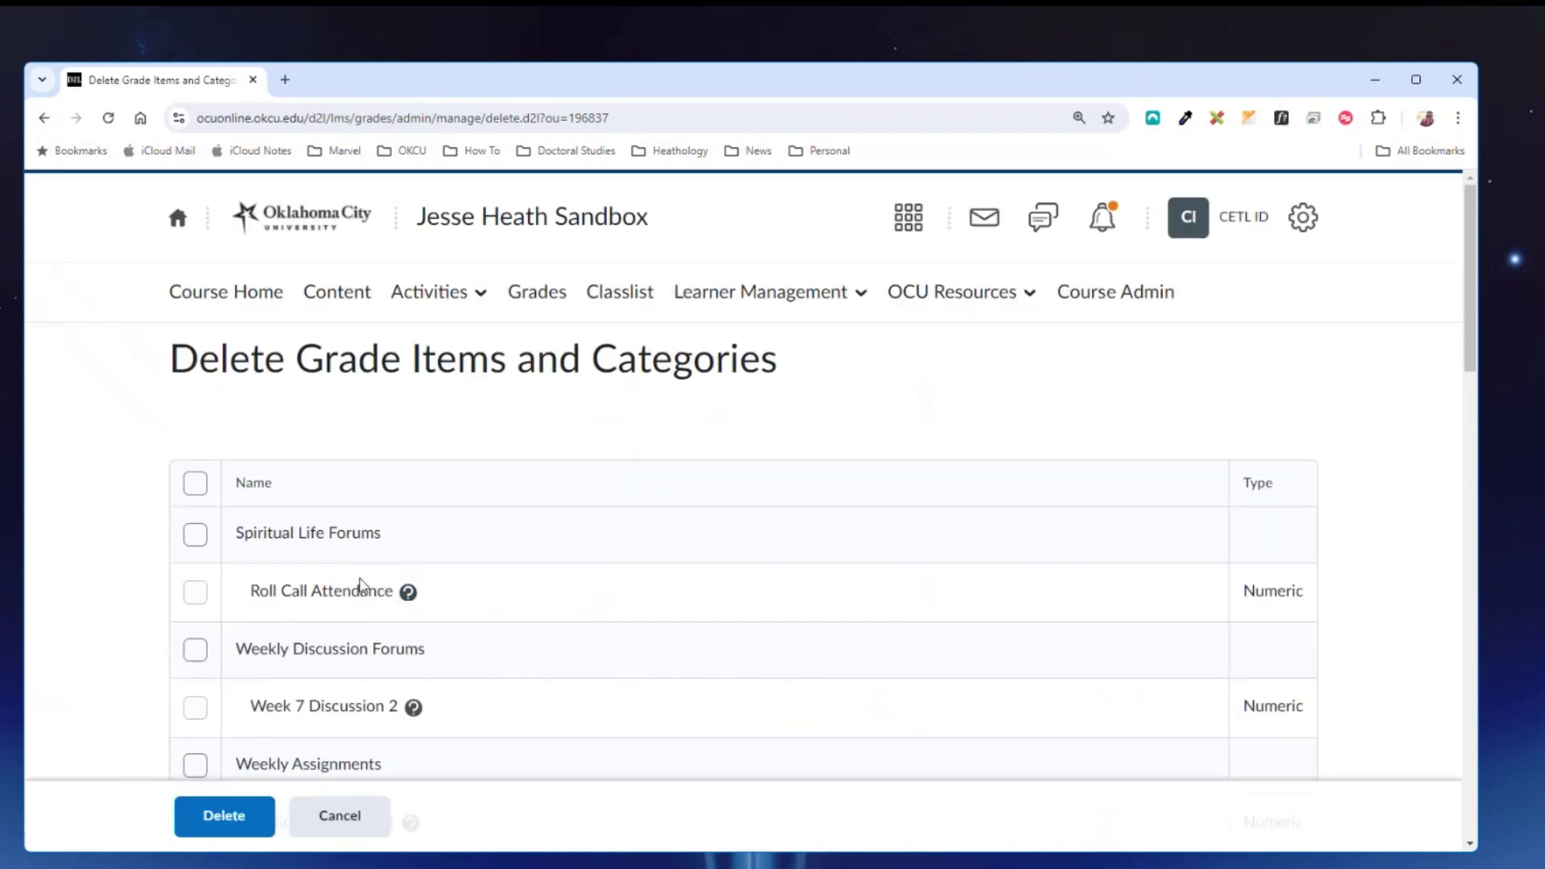
scroll(360, 585, down, 6)
scroll(360, 581, down, 1)
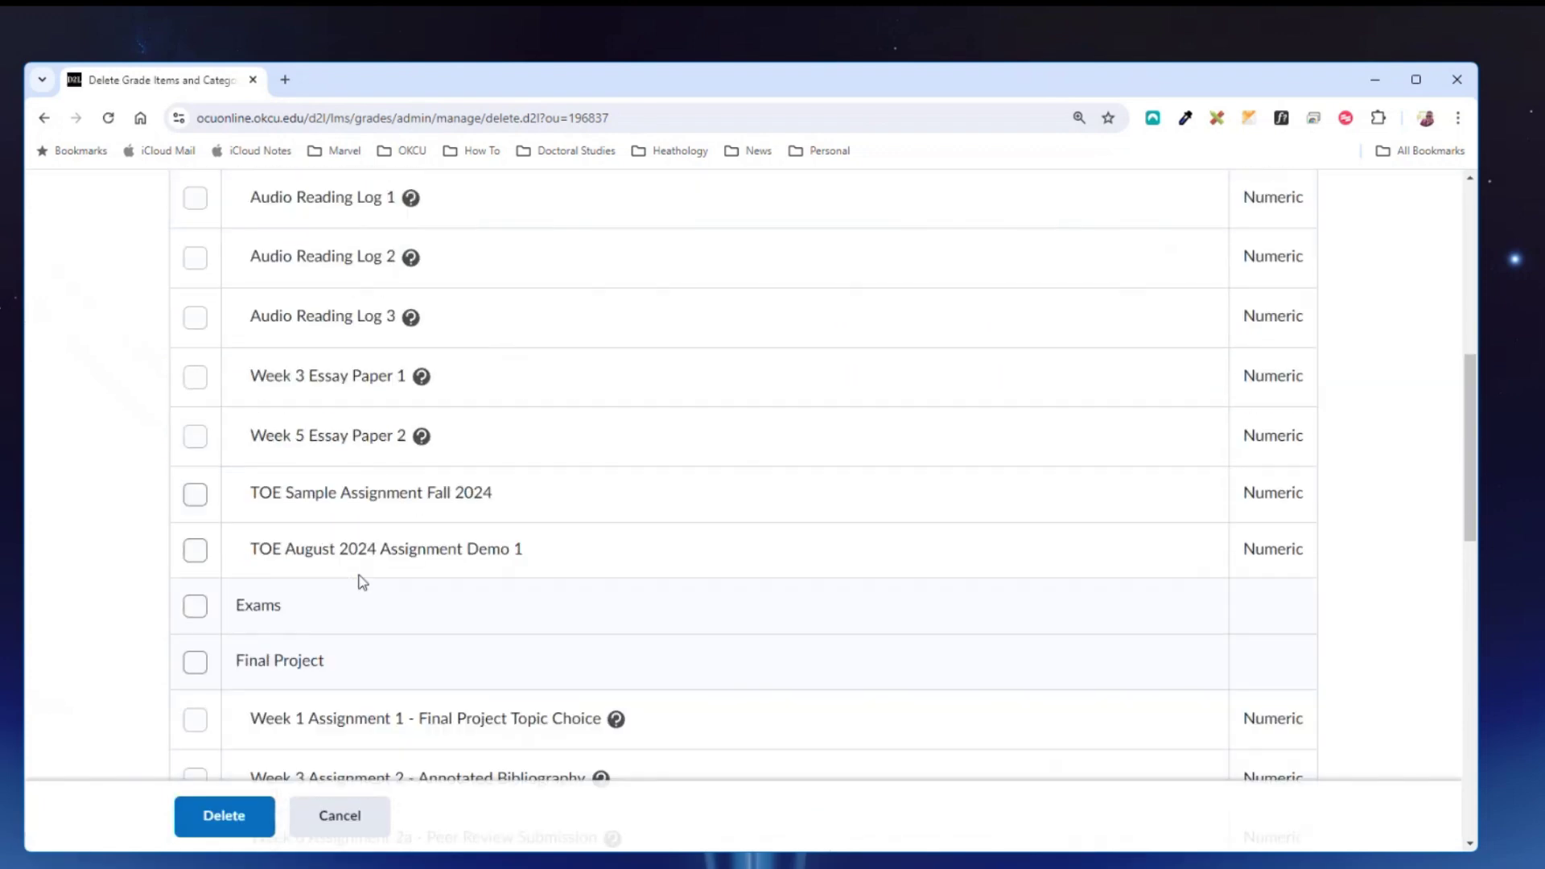
click(195, 552)
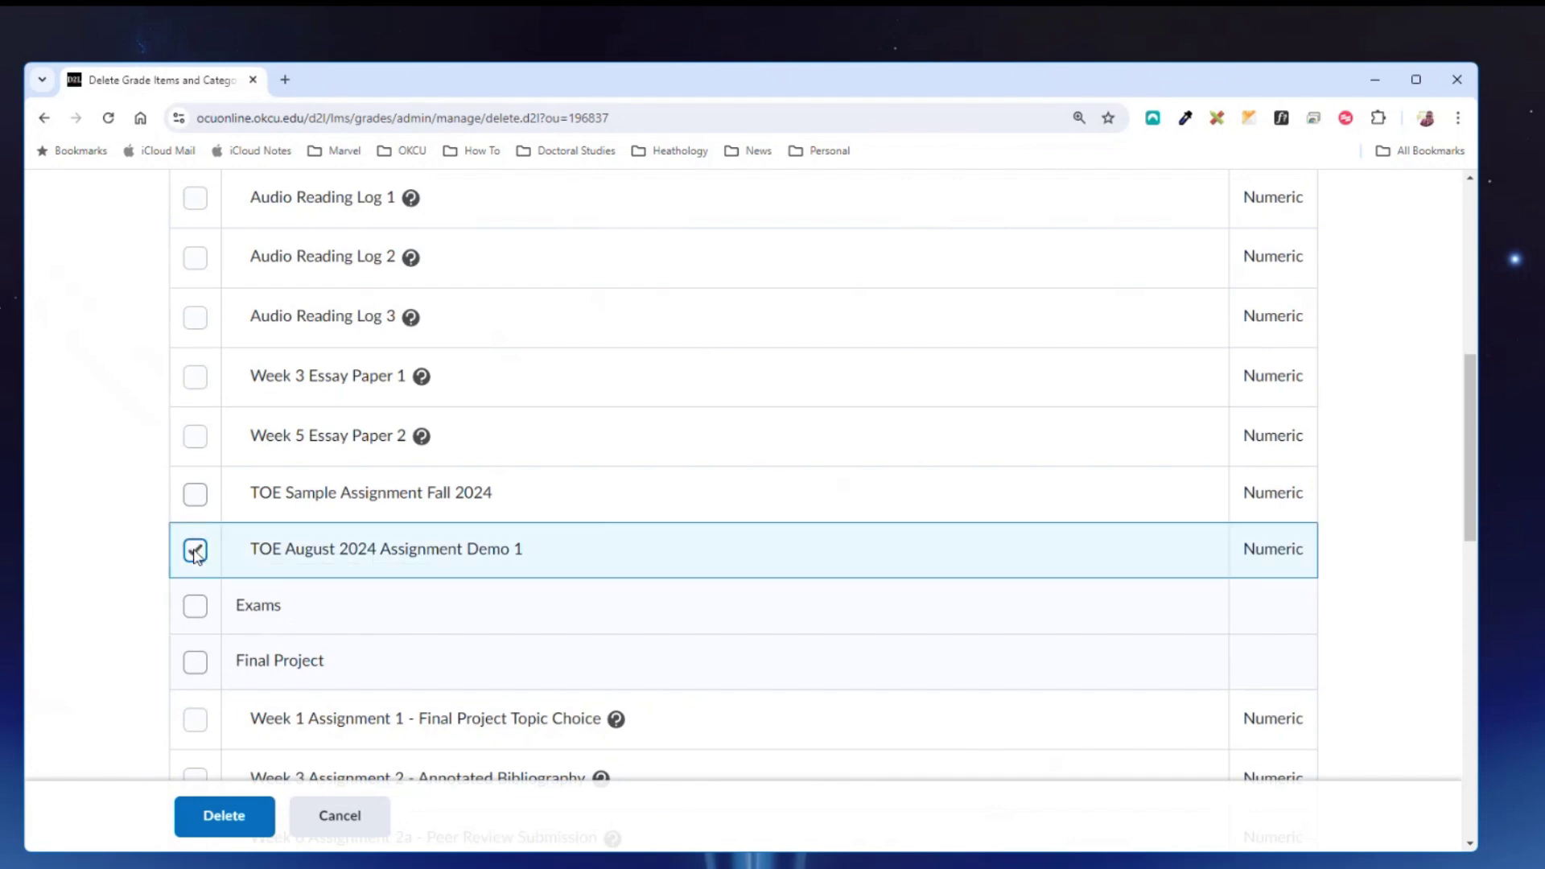
click(226, 816)
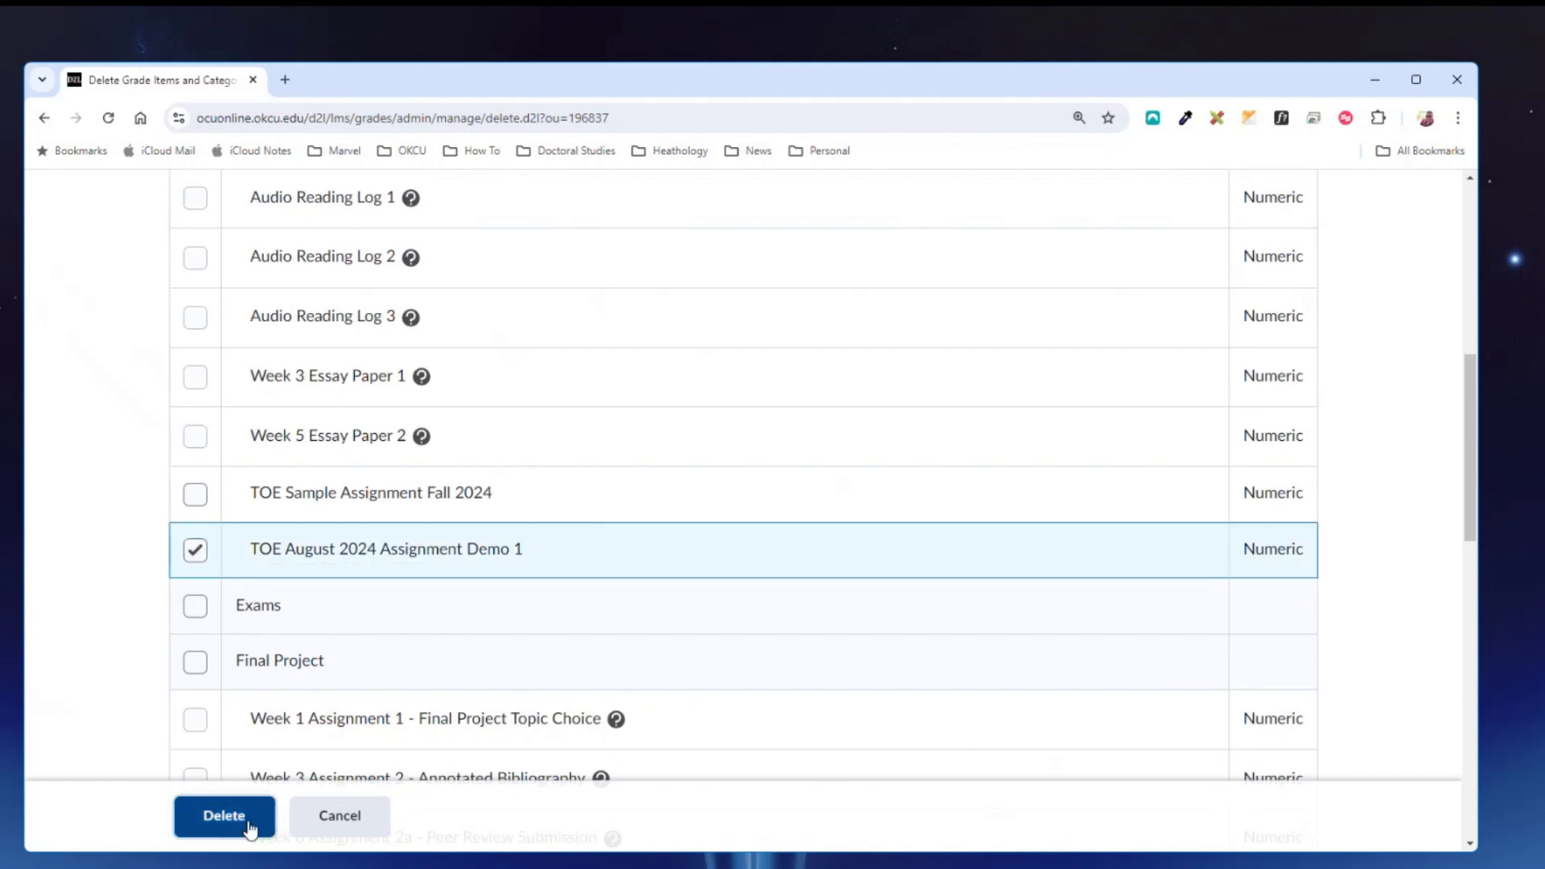